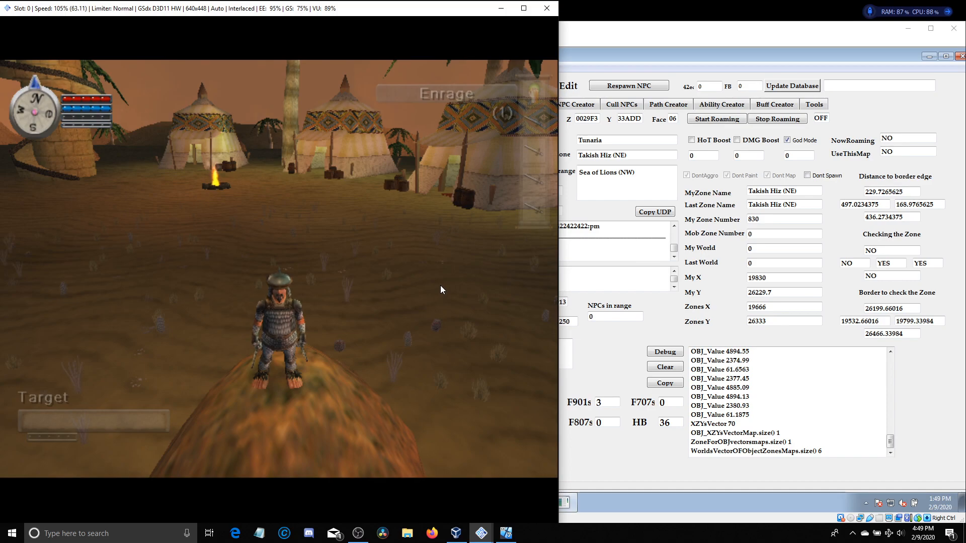
Step: Walk the game character across the sand to the campfire in front of the tents
{"action": "key", "text": "w"}
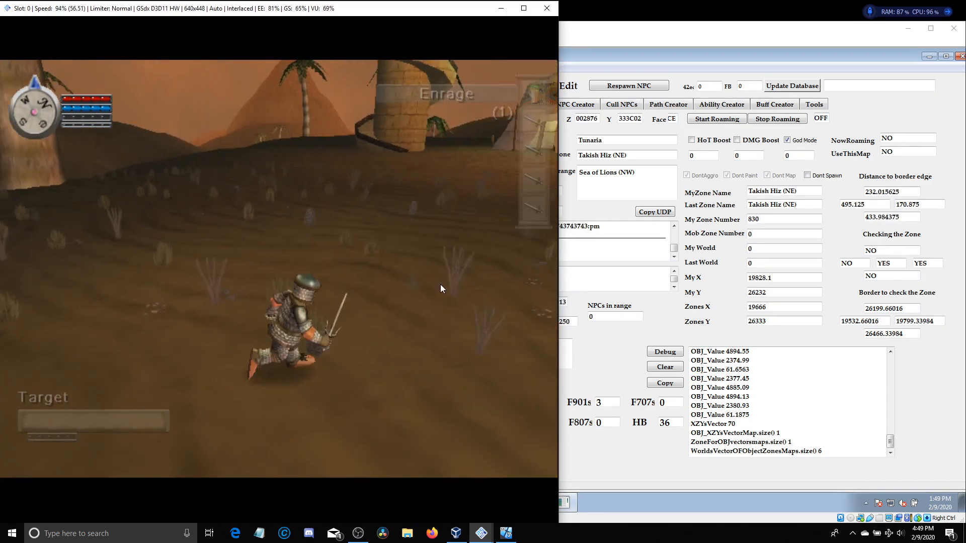
{"action": "key", "text": "w"}
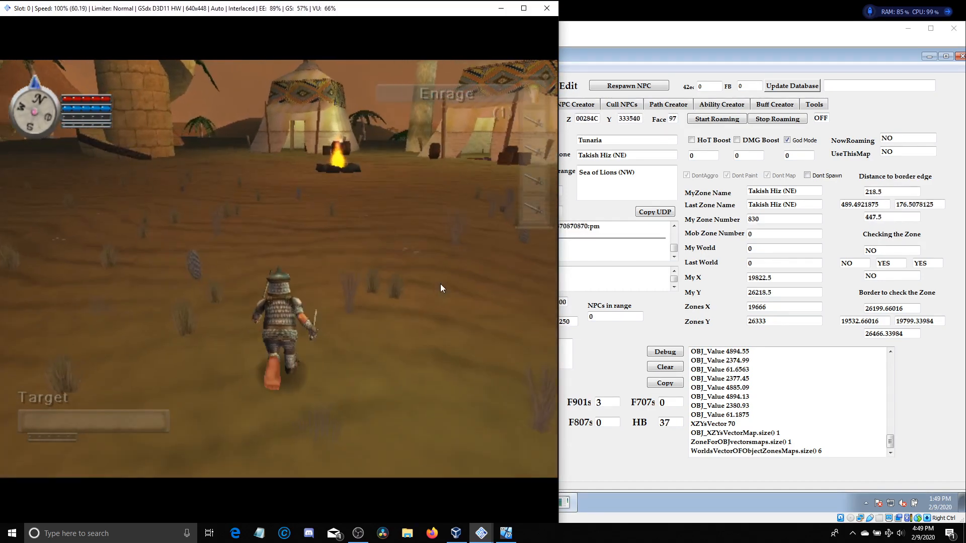
{"action": "key", "text": "w"}
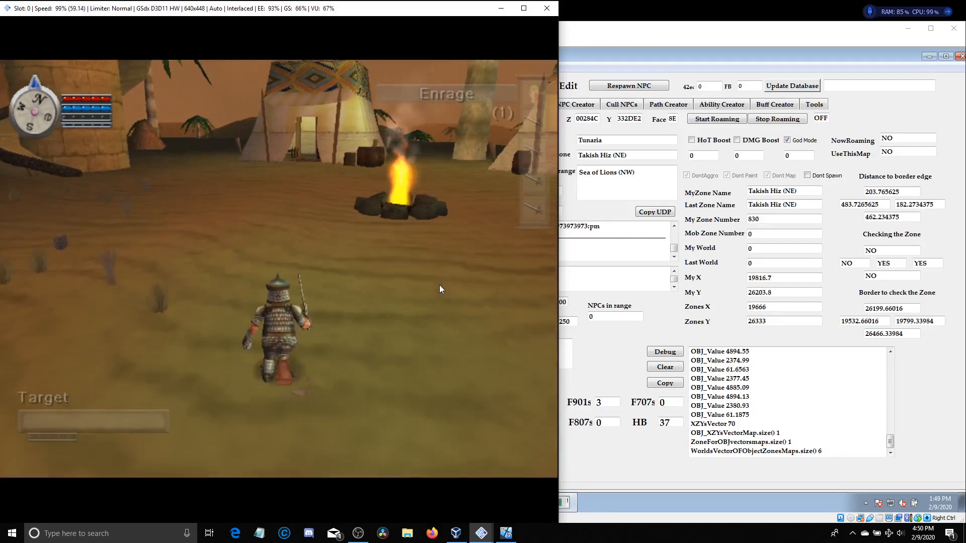
{"action": "key", "text": "d"}
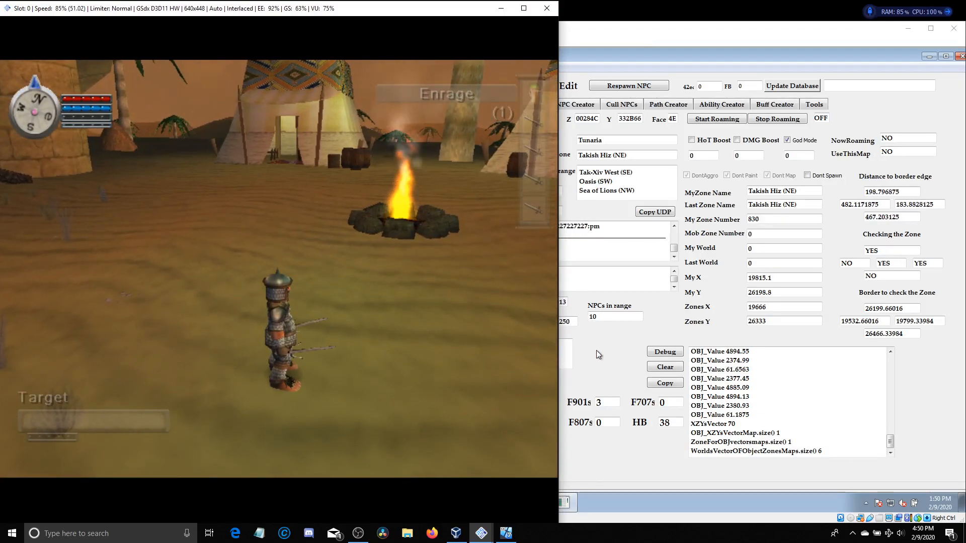
{"action": "left_click", "coordinate": [596, 350]}
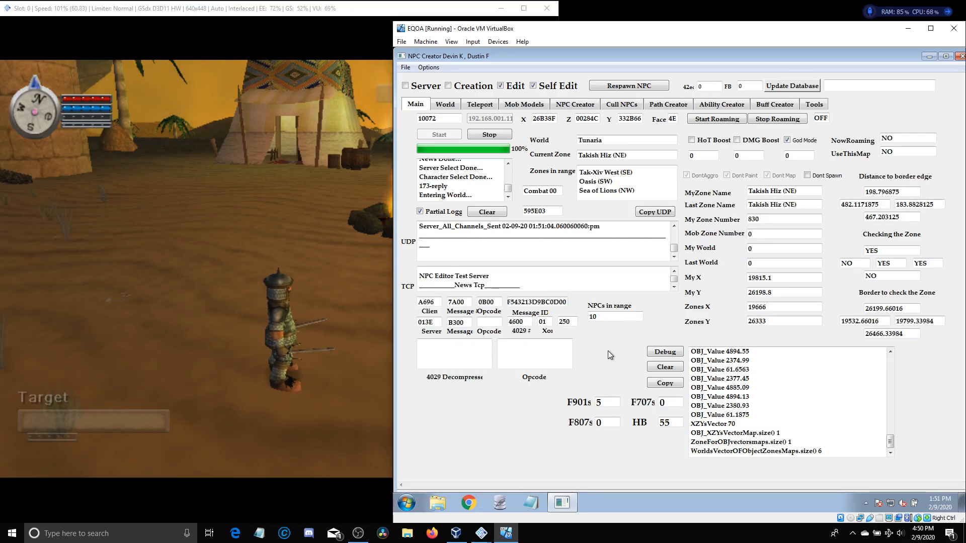
{"action": "left_click", "coordinate": [345, 381]}
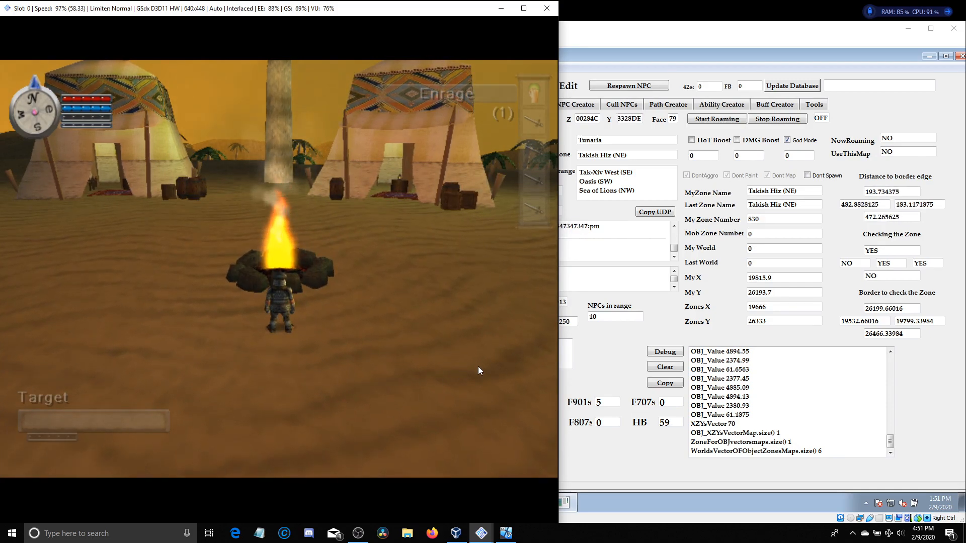
Step: Switch to NPC Creator, enable Creation mode and spawn a default NPC beside the campfire
{"action": "left_click", "coordinate": [604, 359]}
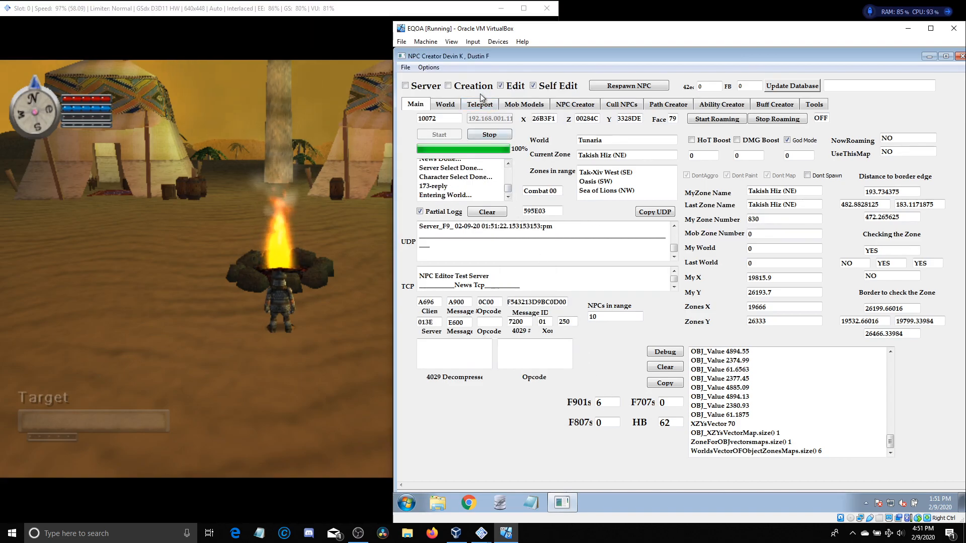
{"action": "left_click", "coordinate": [449, 86]}
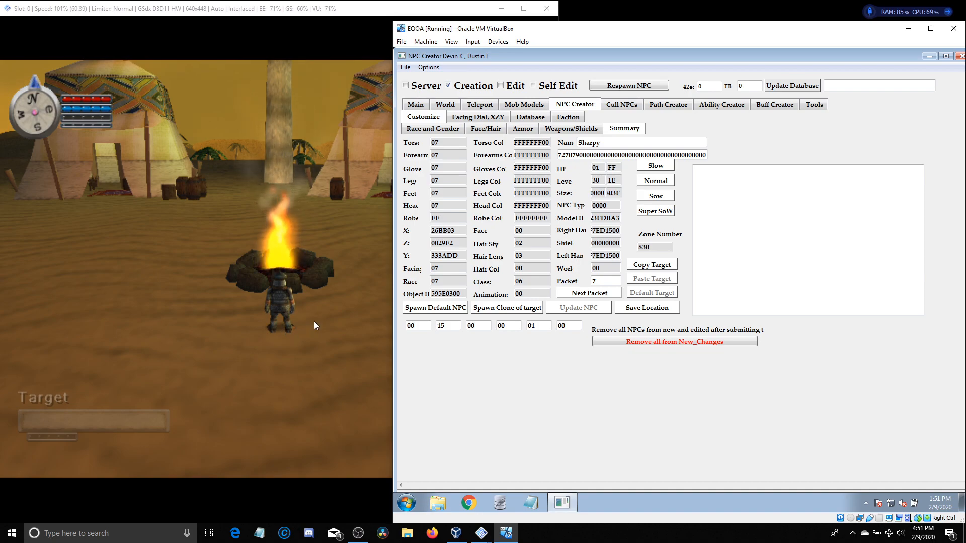
{"action": "left_click", "coordinate": [428, 311]}
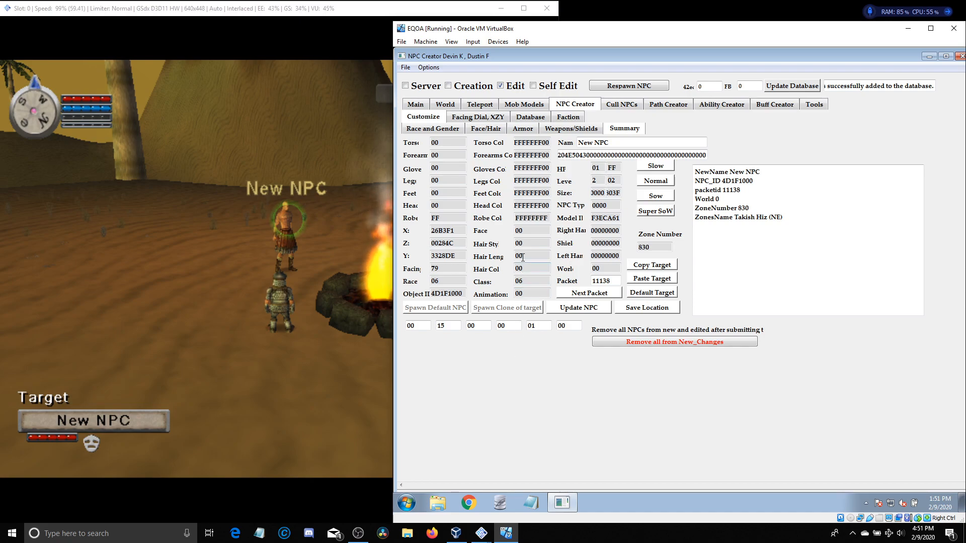
Step: Cycle the new NPC's mob model through the categories to the ogre in orange scale armor, model 2DA31482
{"action": "left_click", "coordinate": [526, 104]}
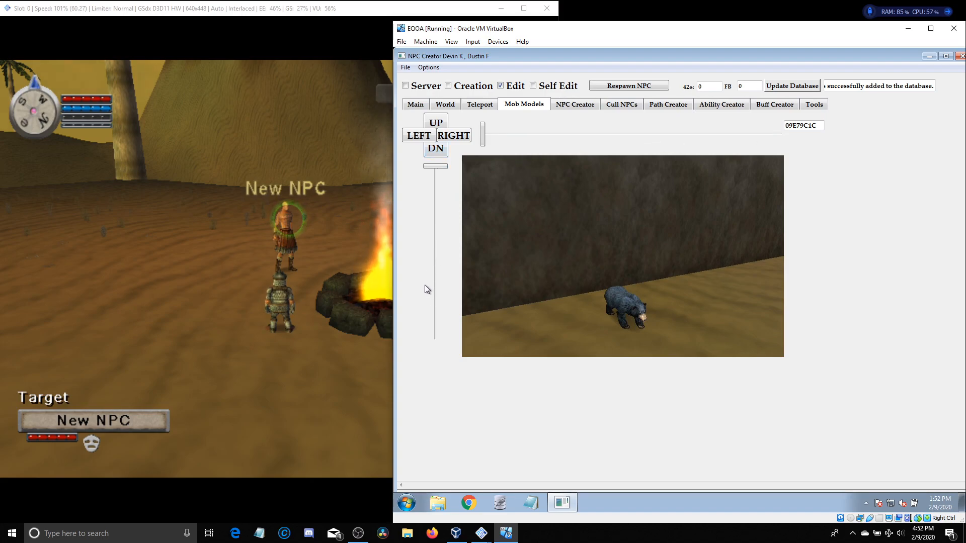
{"action": "left_click", "coordinate": [522, 135]}
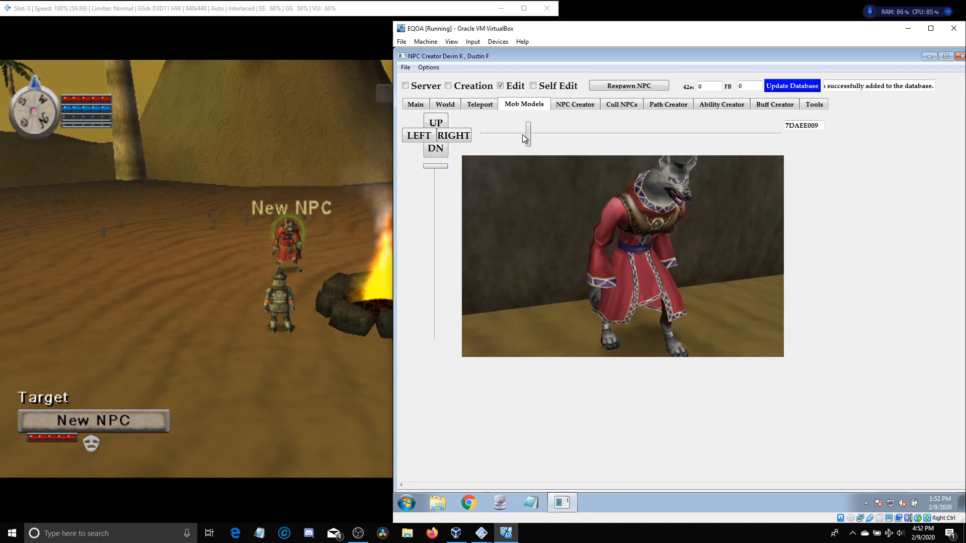
{"action": "key", "text": "Right"}
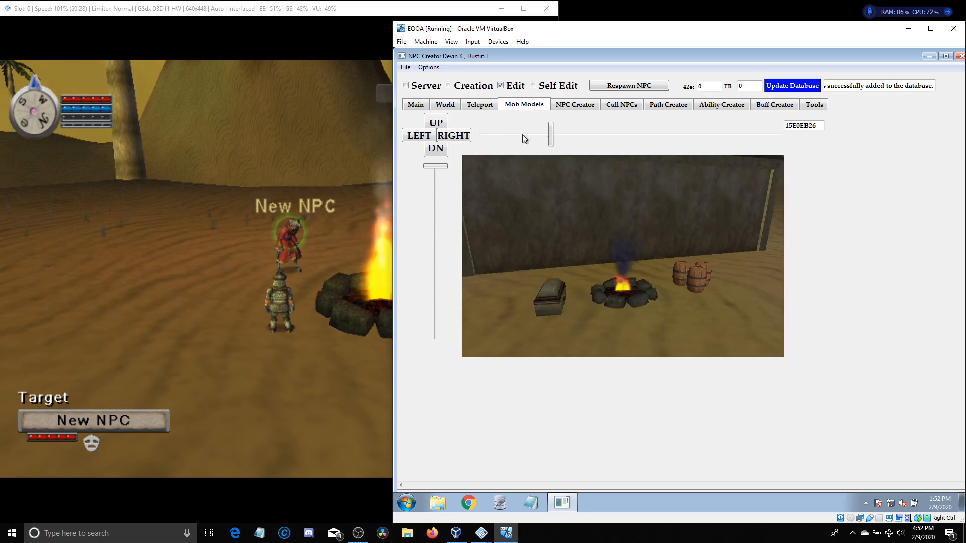
{"action": "key", "text": "Right"}
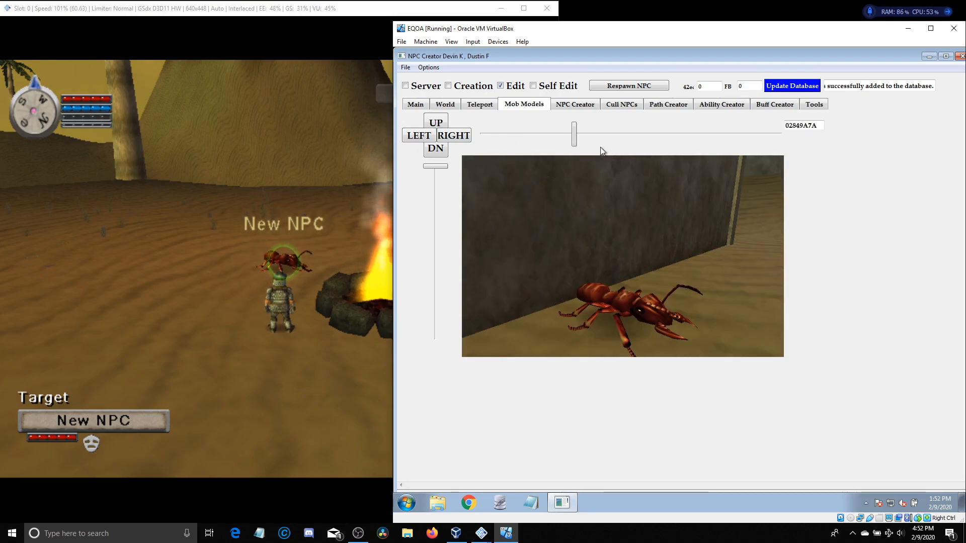
{"action": "key", "text": "Right"}
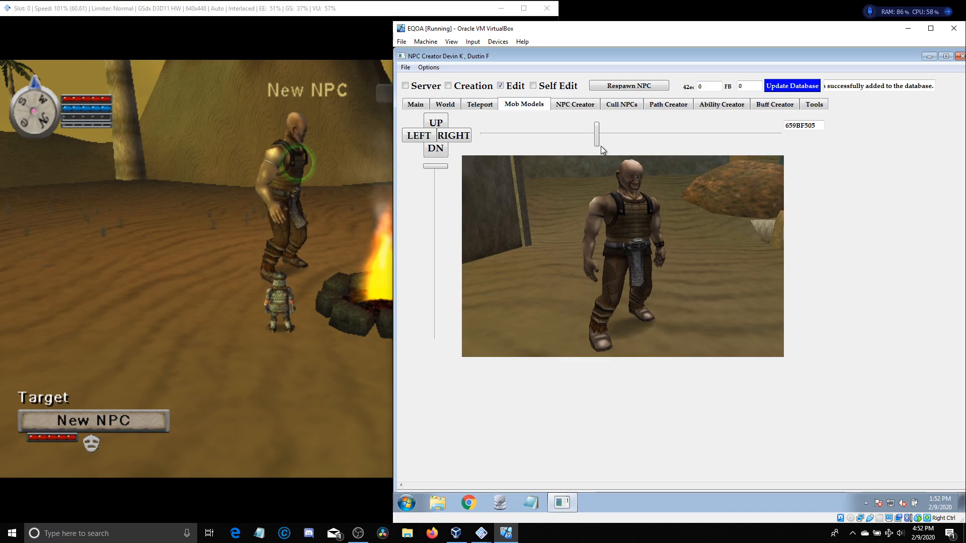
{"action": "key", "text": "Right"}
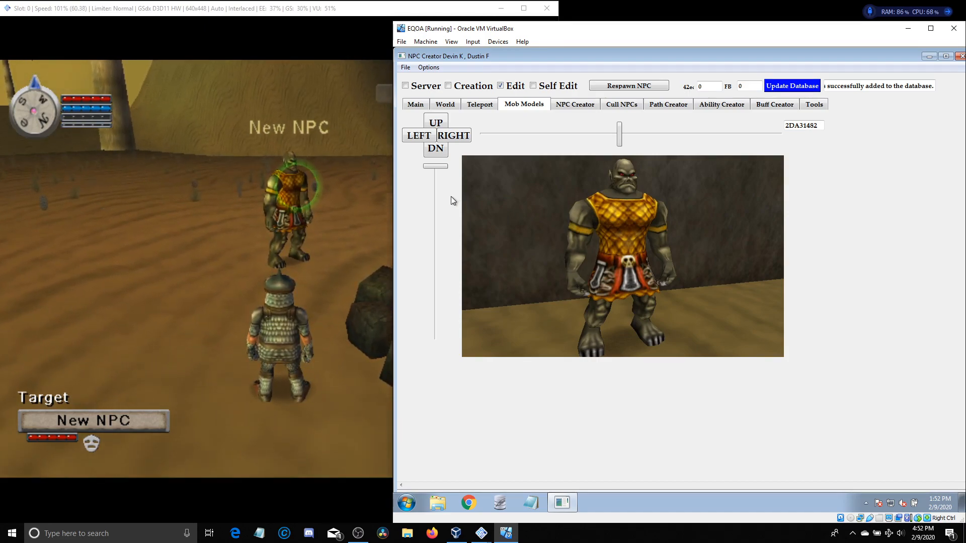
Step: Go through the ogre variants to the grey chain-armored model C5D46D65 and save the NPC to the database
{"action": "left_click", "coordinate": [437, 187]}
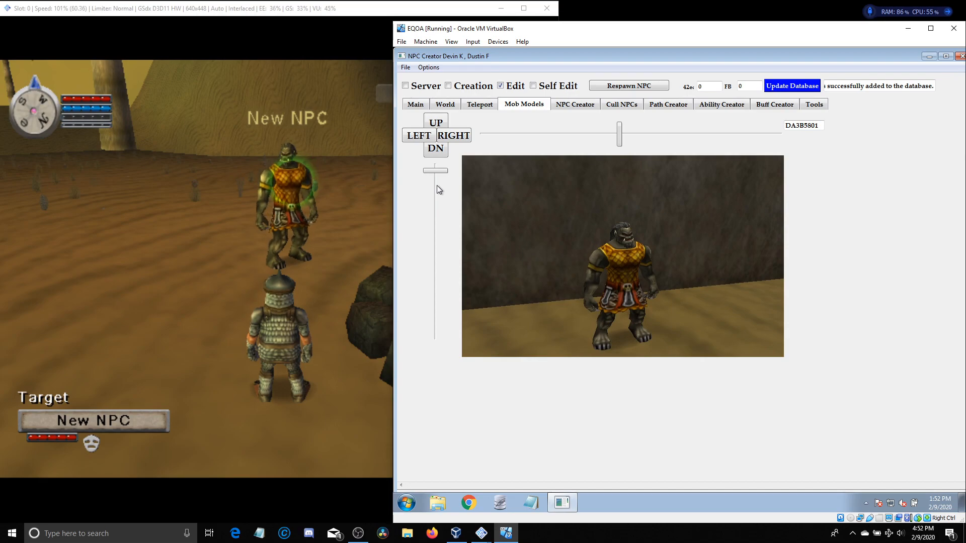
{"action": "left_click", "coordinate": [436, 185]}
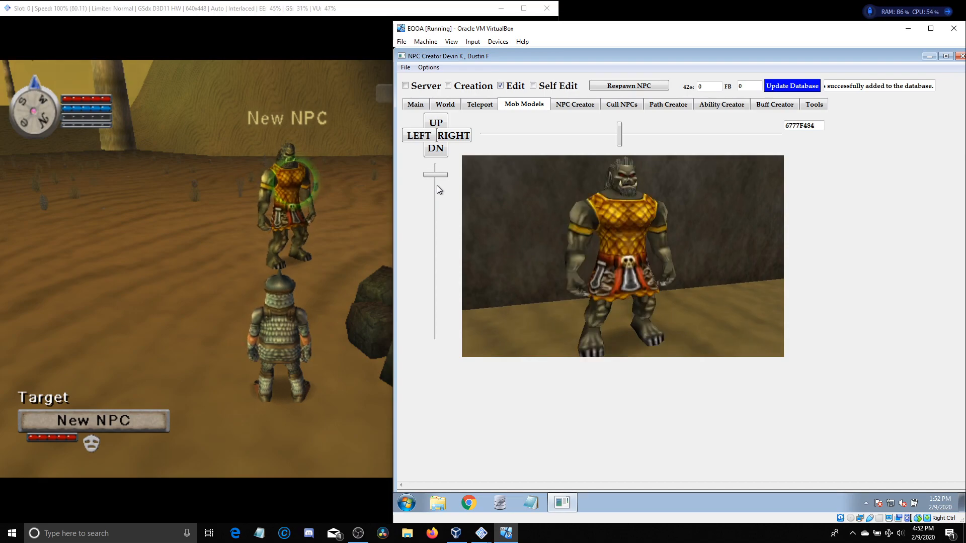
{"action": "left_click", "coordinate": [437, 186]}
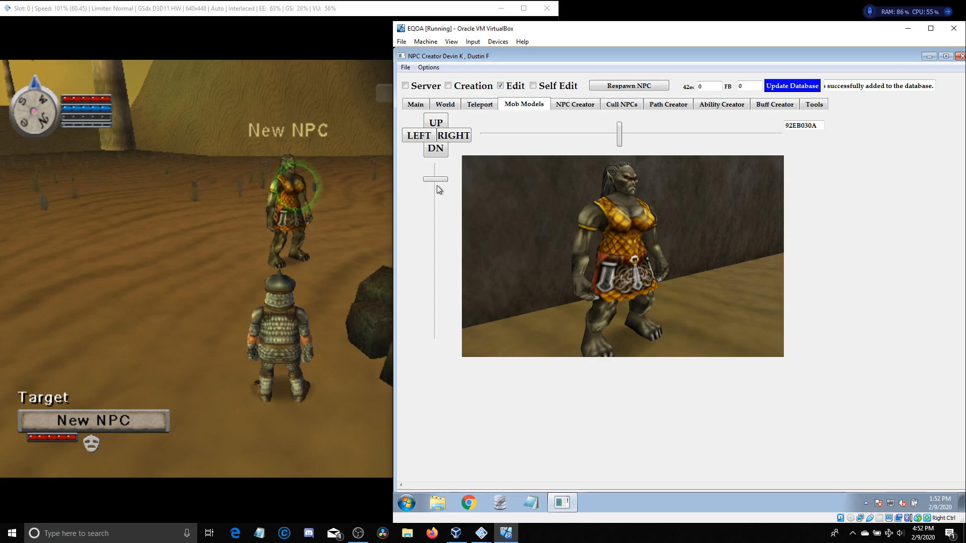
{"action": "left_click", "coordinate": [436, 186]}
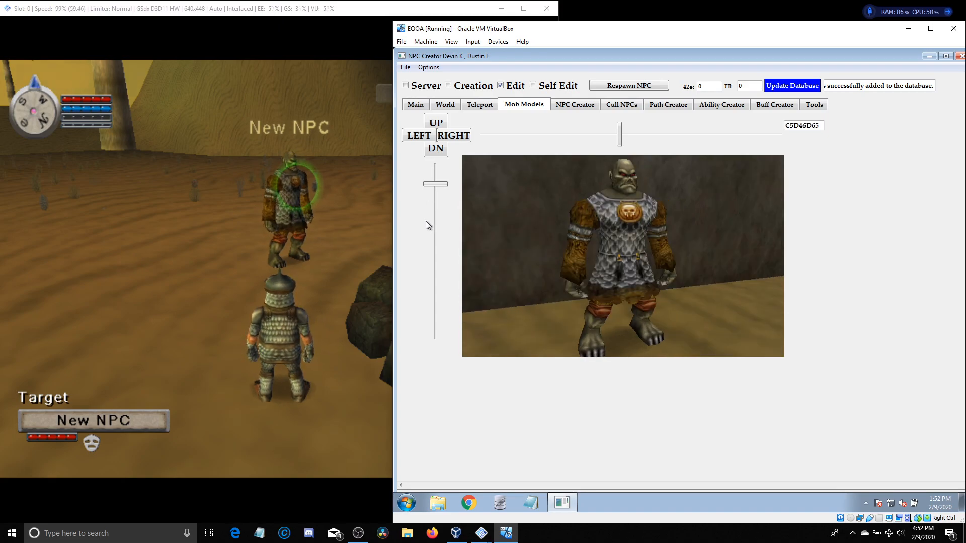
{"action": "left_click", "coordinate": [790, 84]}
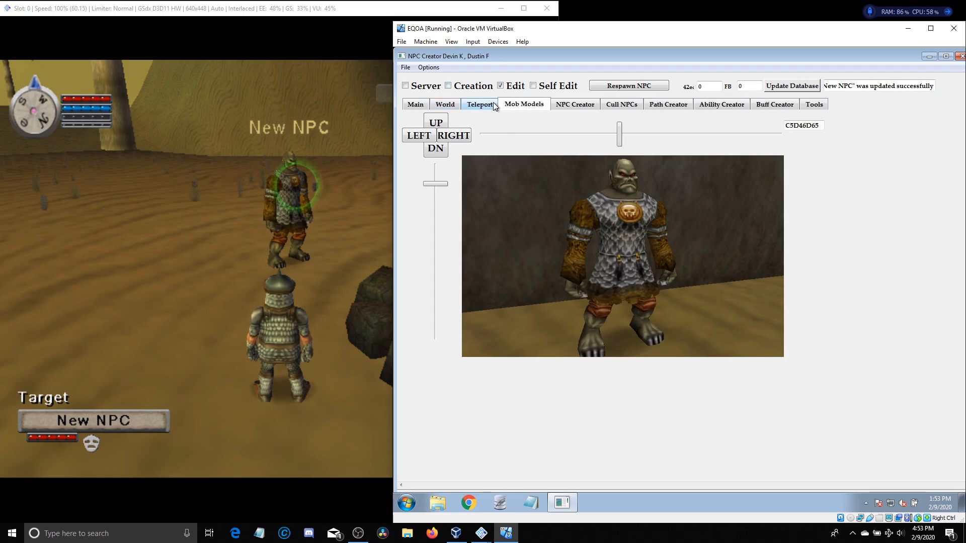
Step: Rename the NPC as "deathfist champion" and apply the new name to it
{"action": "left_click", "coordinate": [578, 104]}
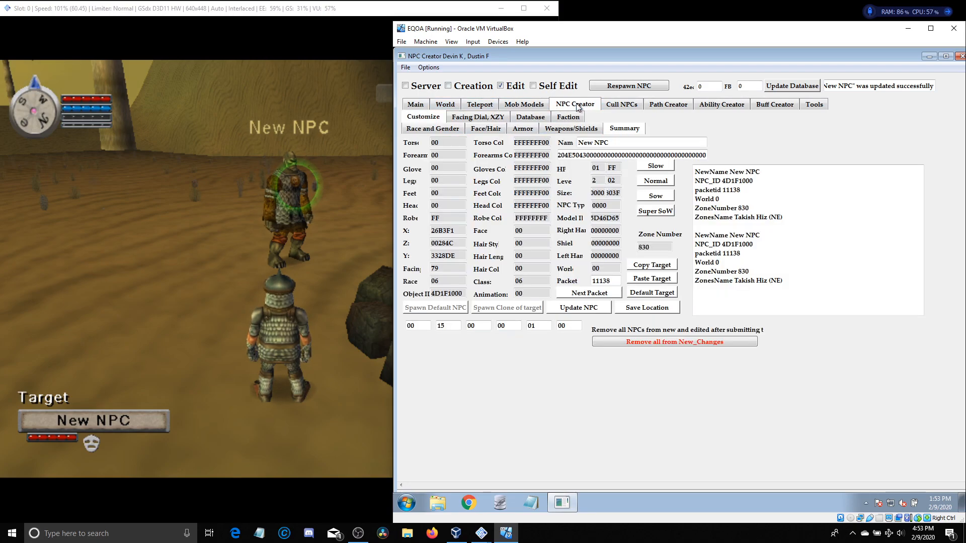
{"action": "left_click", "coordinate": [433, 131]}
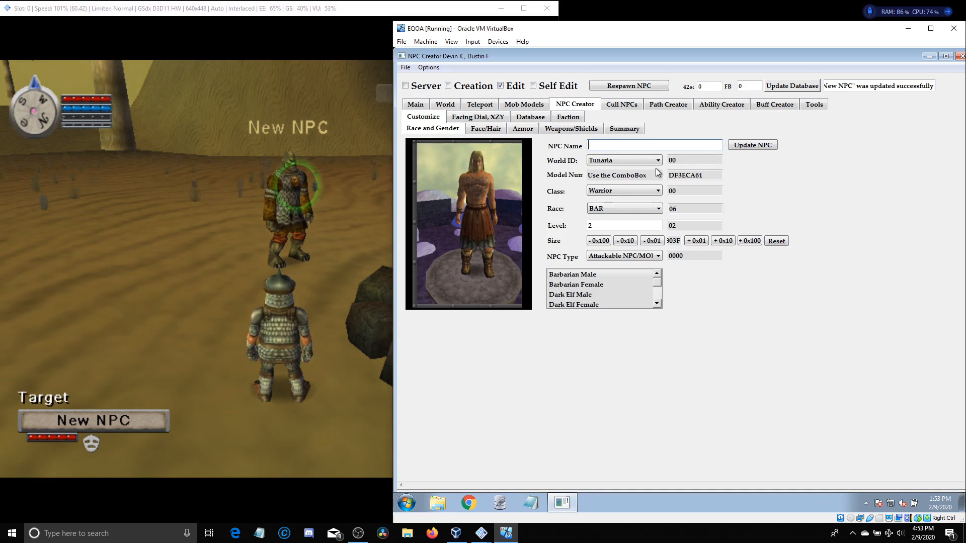
{"action": "type", "text": "thf"}
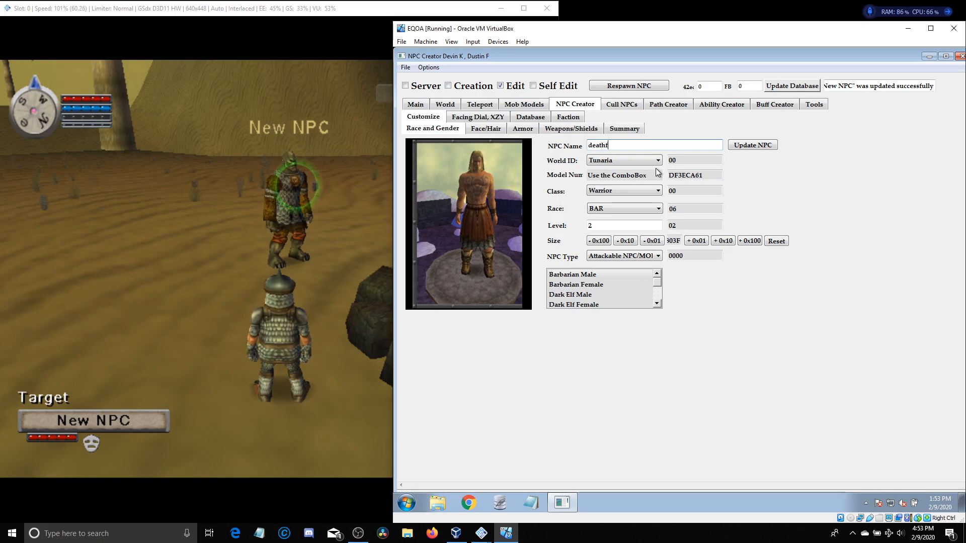
{"action": "type", "text": "ist champion"}
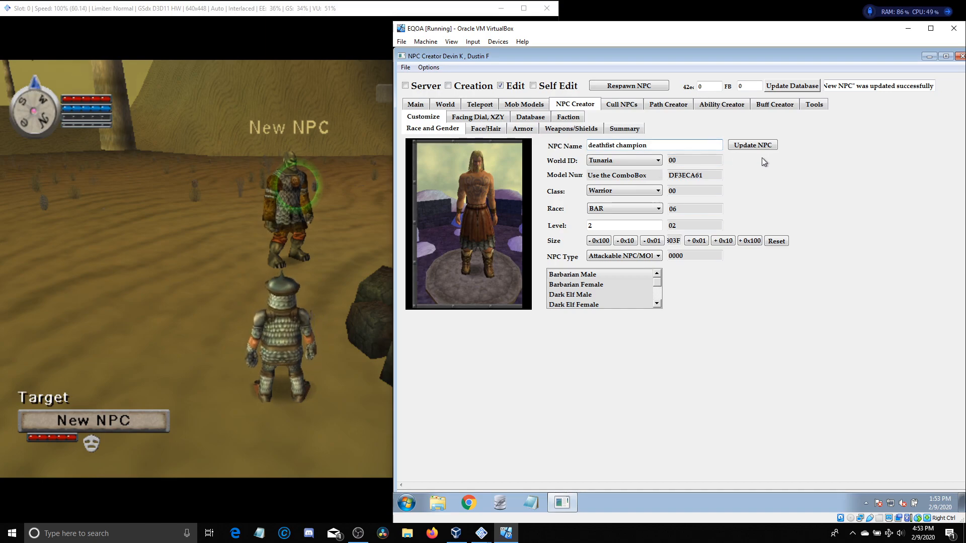
{"action": "left_click", "coordinate": [753, 145]}
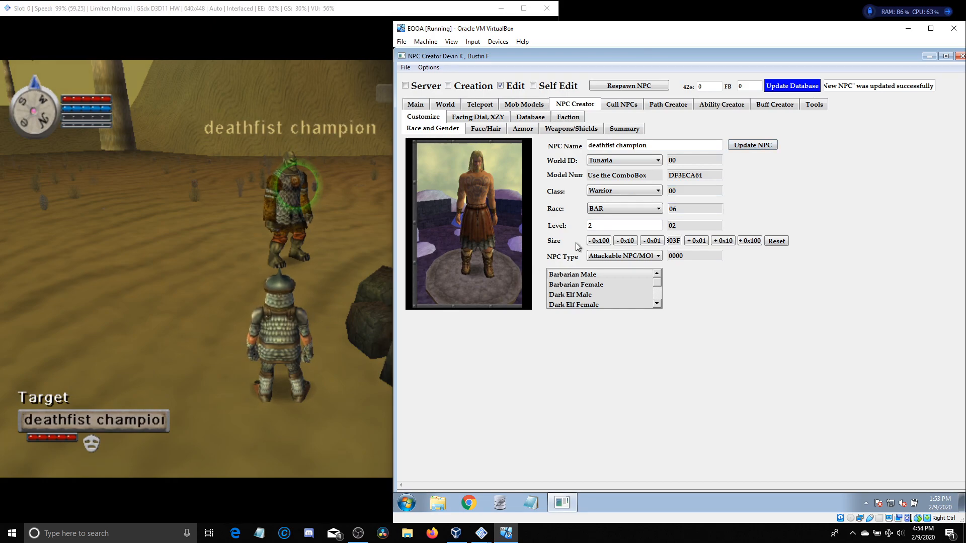
Step: Set the deathfist champion's level to 32 and apply it to the NPC
{"action": "left_click_drag", "start_coordinate": [593, 225], "coordinate": [587, 227]}
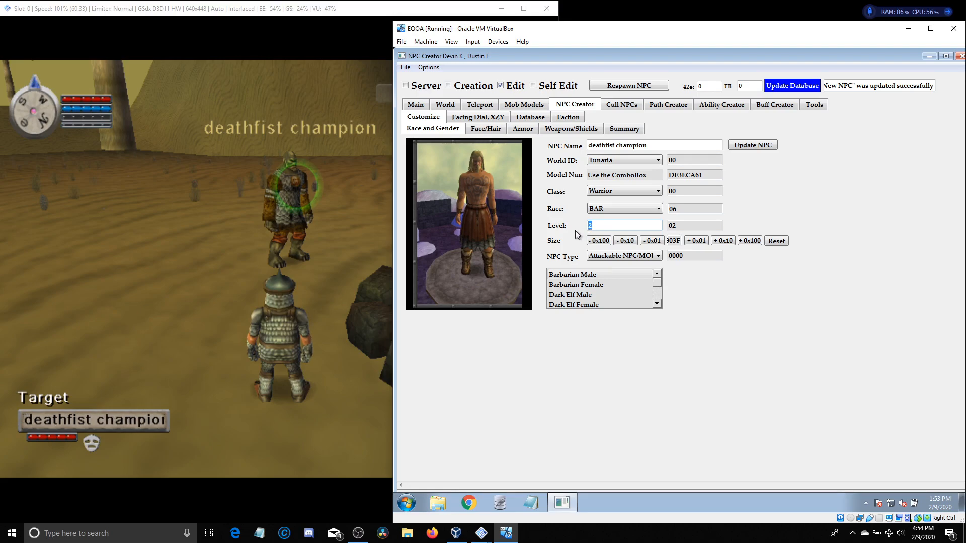
{"action": "type", "text": "32"}
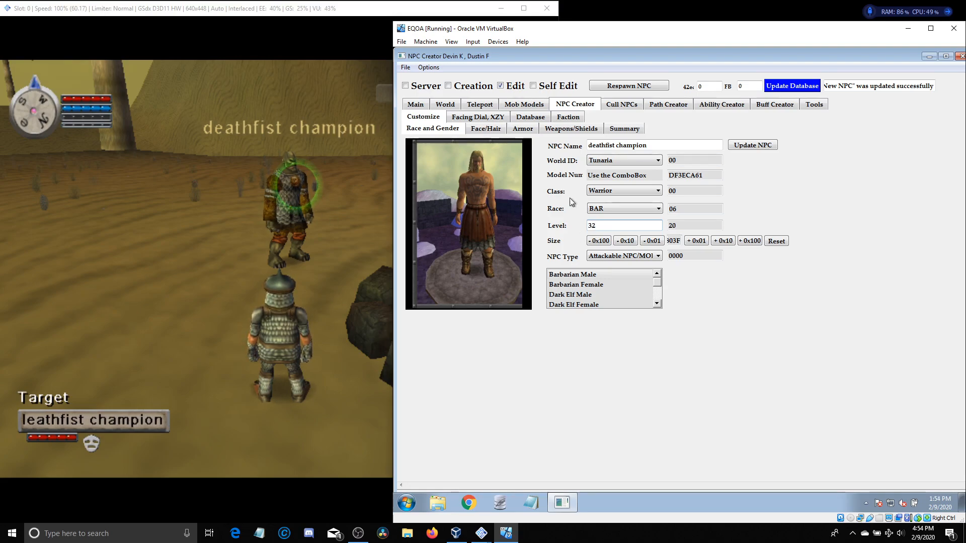
{"action": "left_click", "coordinate": [745, 144]}
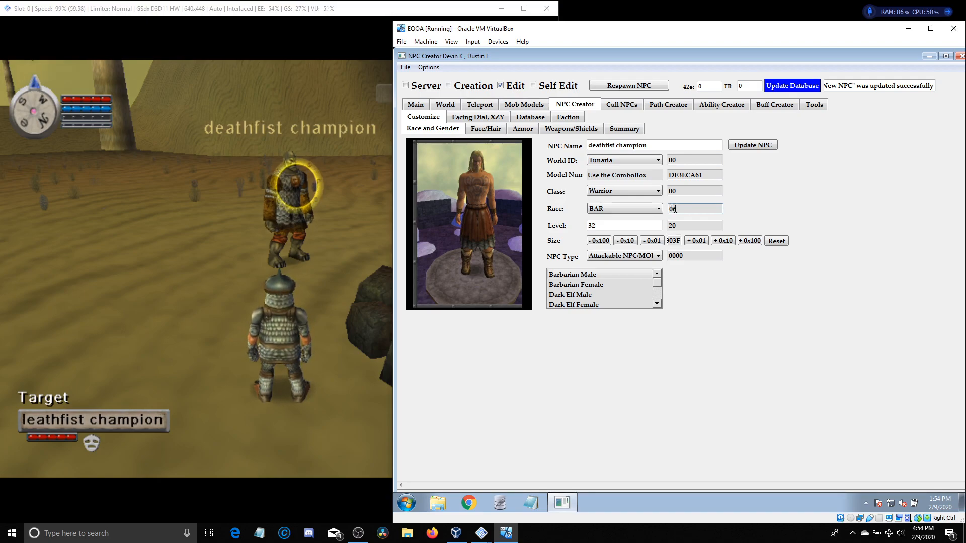
Step: Change the deathfist champion's race to HUM, then update the NPC and its database record
{"action": "left_click", "coordinate": [641, 210]}
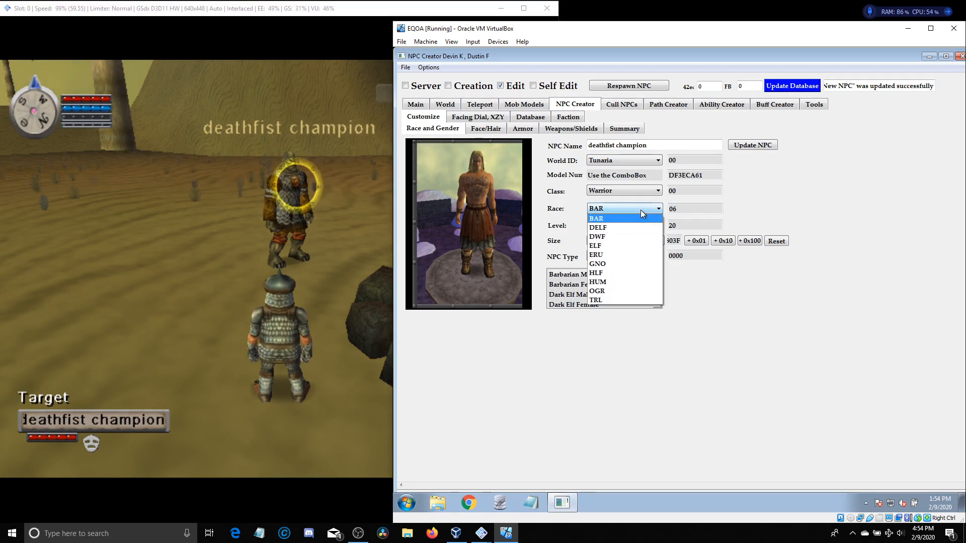
{"action": "left_click", "coordinate": [619, 280]}
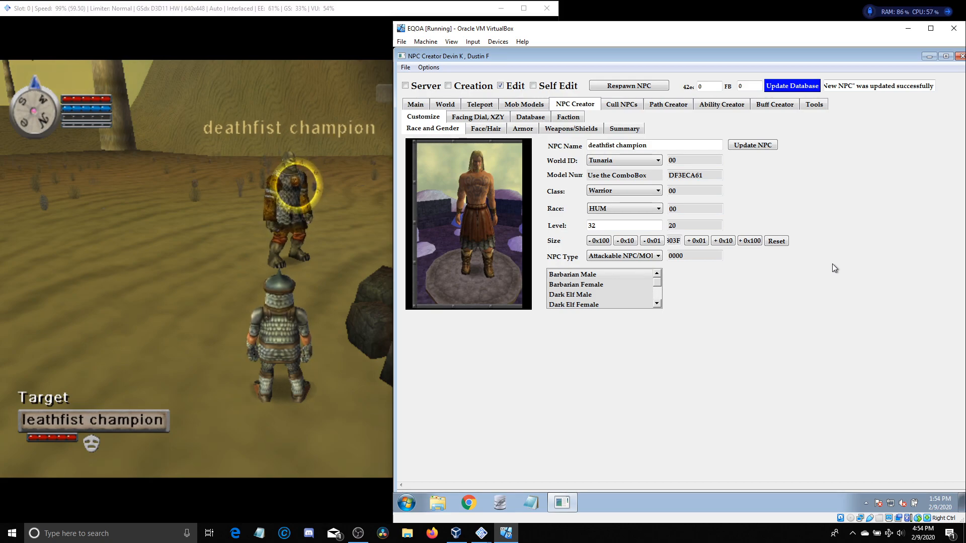
{"action": "left_click", "coordinate": [794, 88]}
{"action": "left_click", "coordinate": [755, 146]}
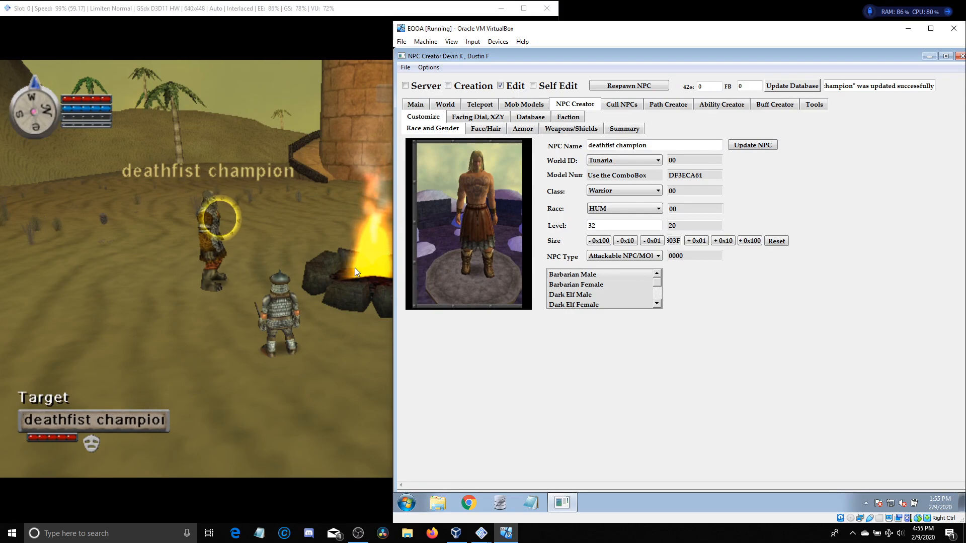
Step: Move the deathfist champion four increments north and set its facing to 80
{"action": "left_click", "coordinate": [475, 117]}
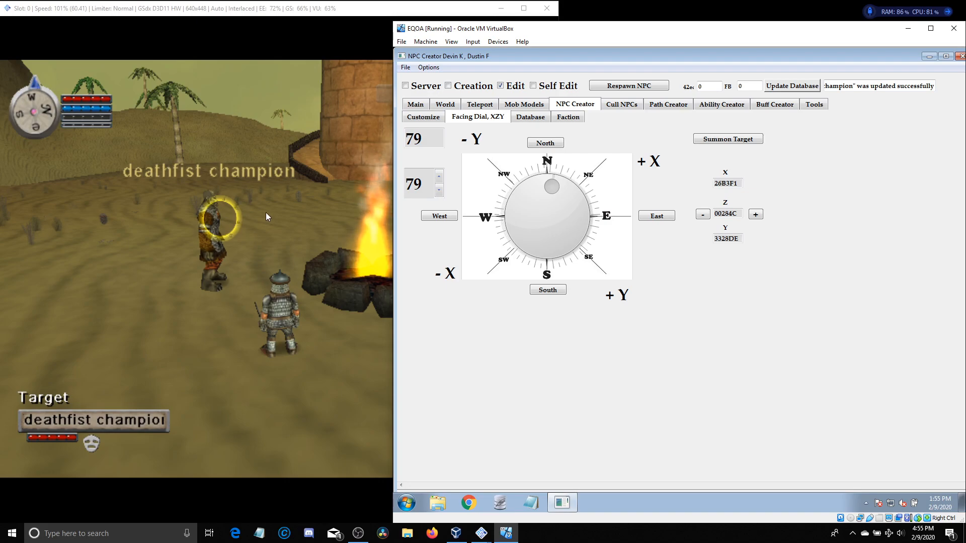
{"action": "left_click", "coordinate": [543, 146]}
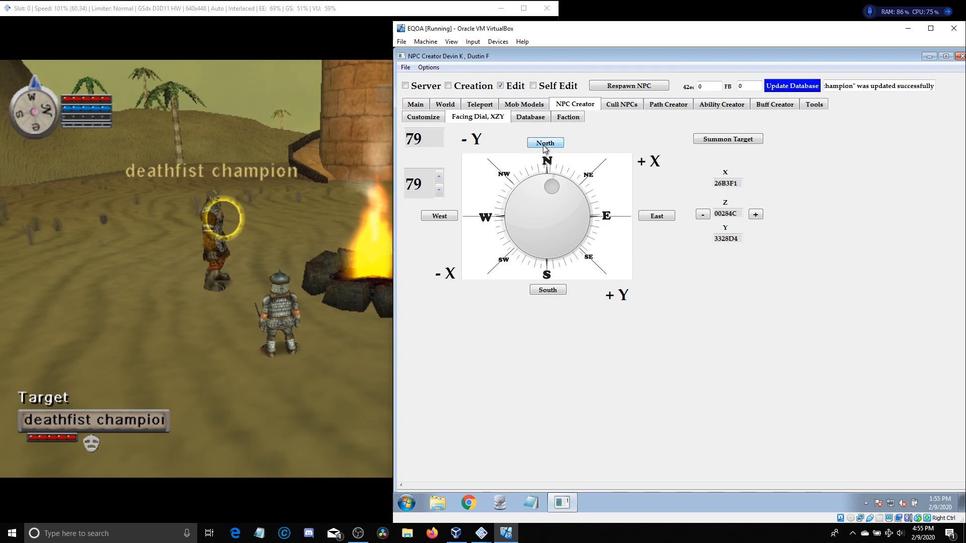
{"action": "left_click", "coordinate": [542, 145]}
{"action": "left_click", "coordinate": [543, 146]}
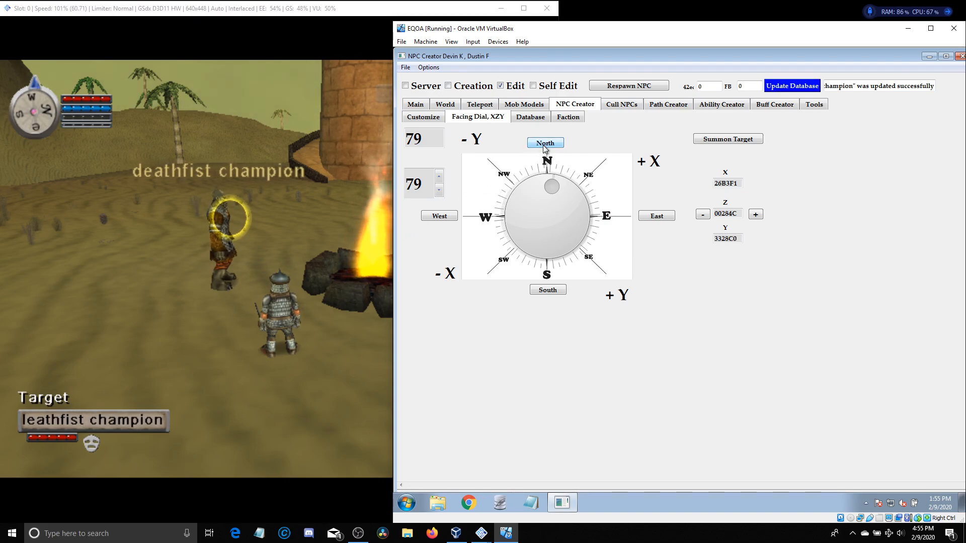
{"action": "left_click", "coordinate": [544, 146]}
{"action": "left_click_drag", "start_coordinate": [552, 193], "coordinate": [547, 188]}
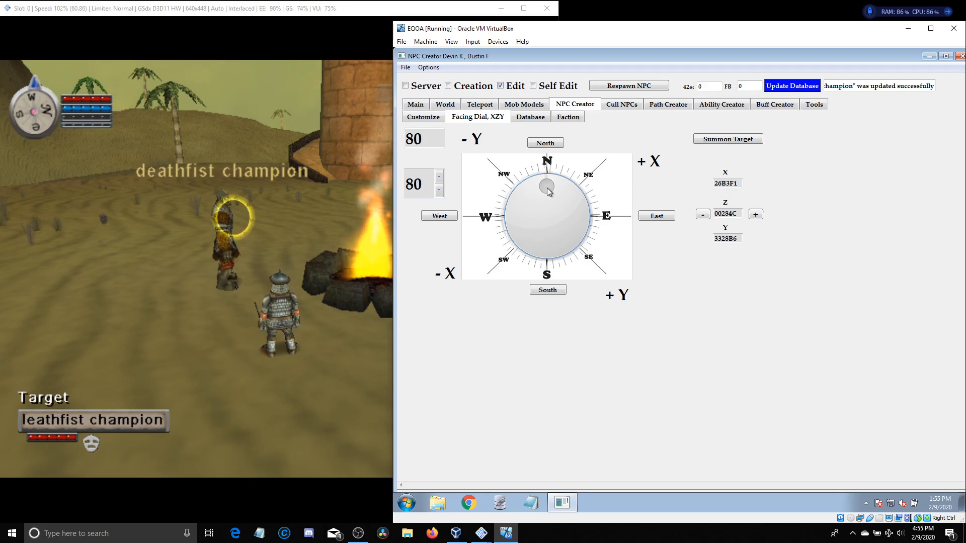
Step: Save the deathfist champion's placement, then spawn a clone of it on another side of the campfire and save the clone to the database
{"action": "left_click", "coordinate": [788, 88]}
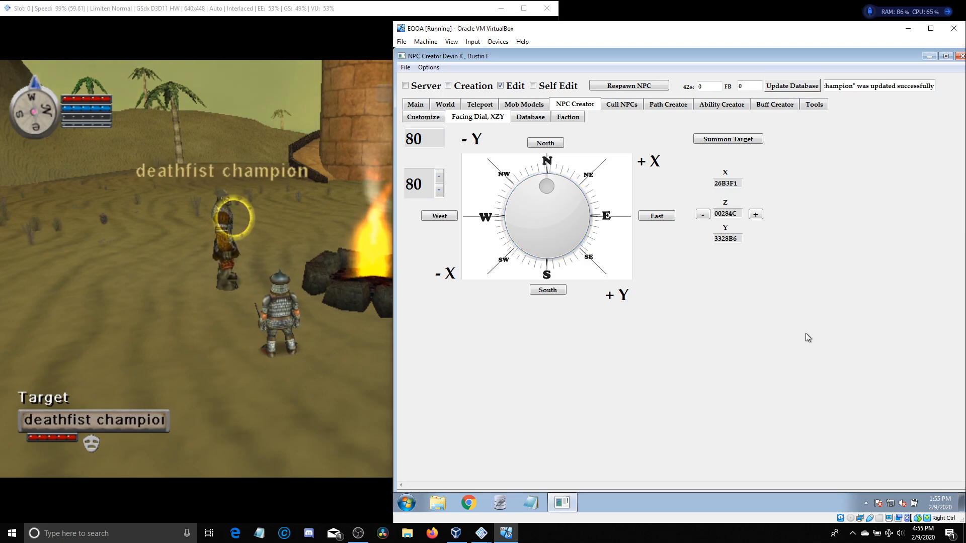
{"action": "left_click", "coordinate": [448, 86]}
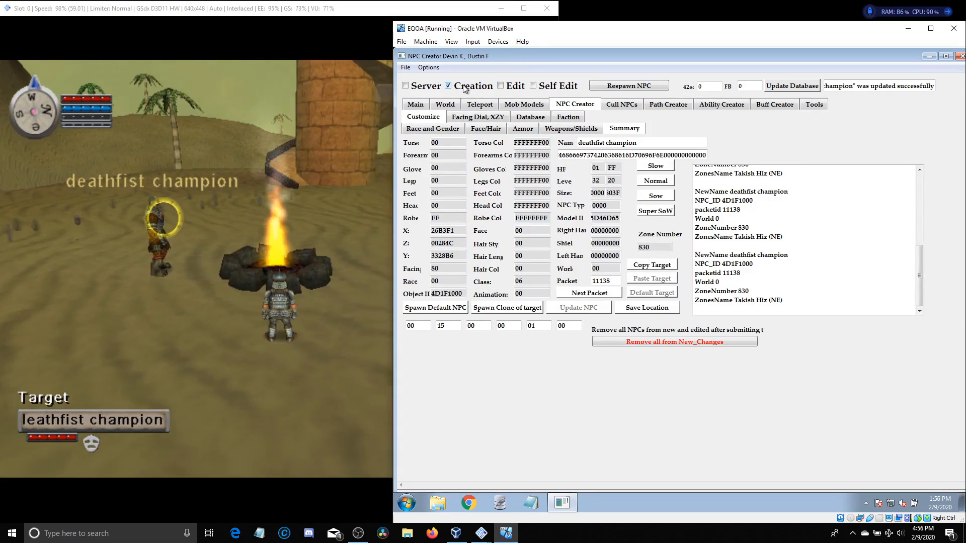
{"action": "left_click", "coordinate": [498, 312]}
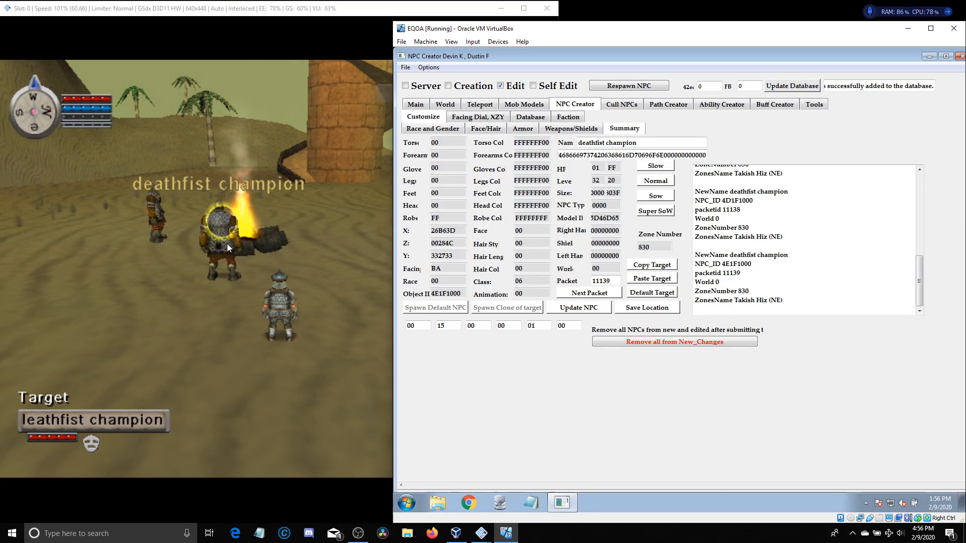
{"action": "left_click", "coordinate": [796, 87]}
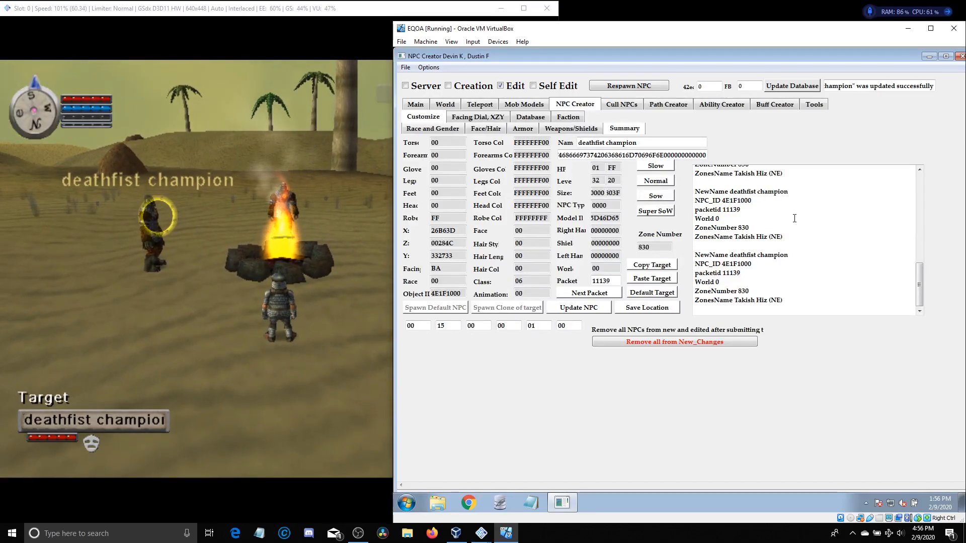
Step: Spawn two more clones of the deathfist champion around the campfire and update the database
{"action": "left_click", "coordinate": [454, 86]}
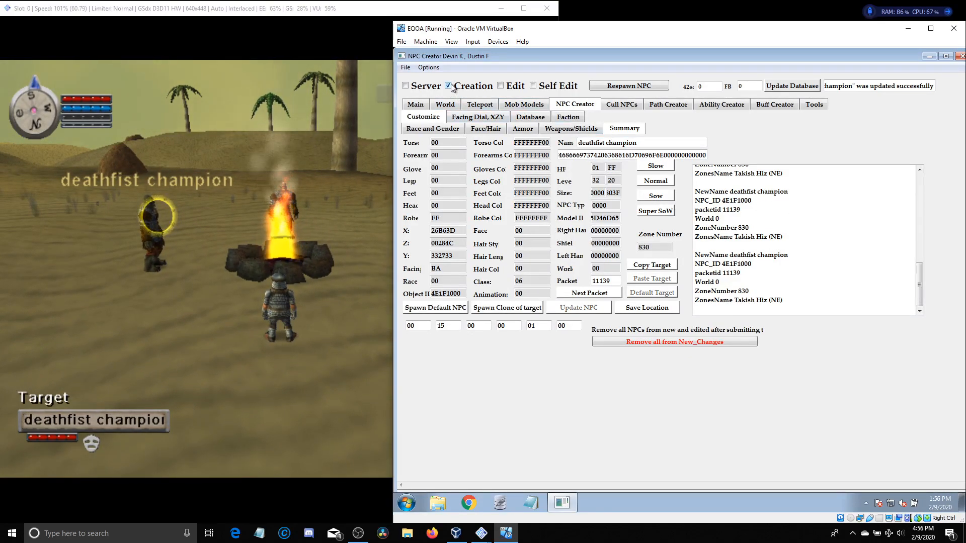
{"action": "left_click", "coordinate": [512, 307]}
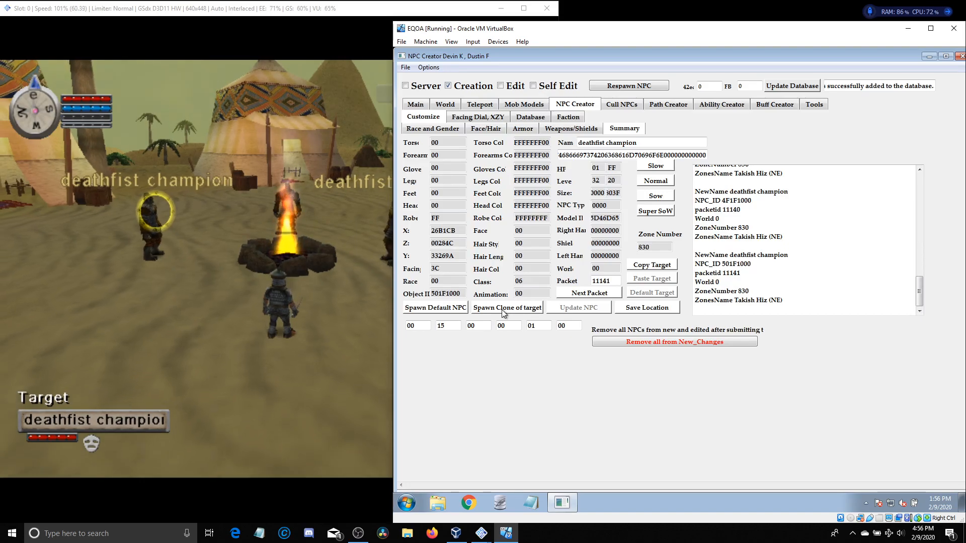
{"action": "left_click", "coordinate": [492, 307]}
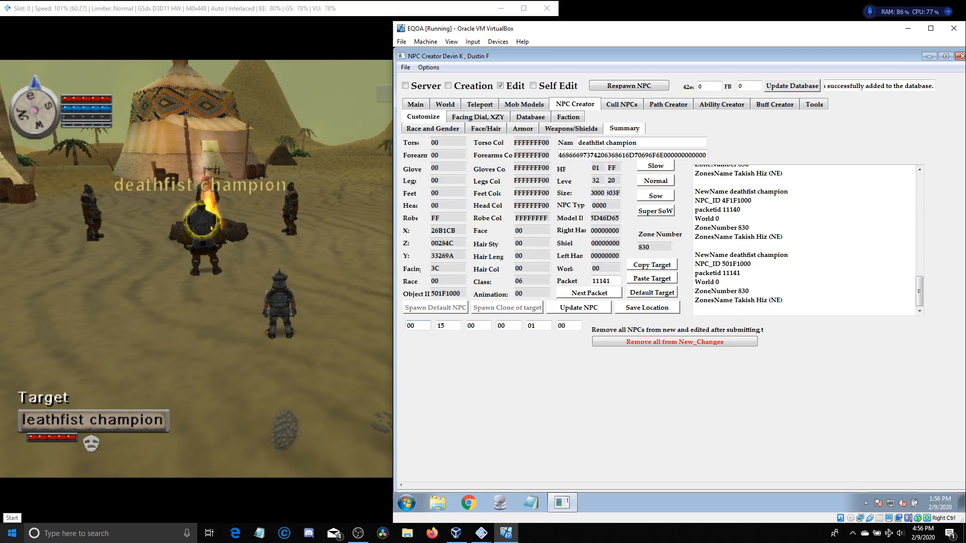
{"action": "left_click", "coordinate": [783, 89]}
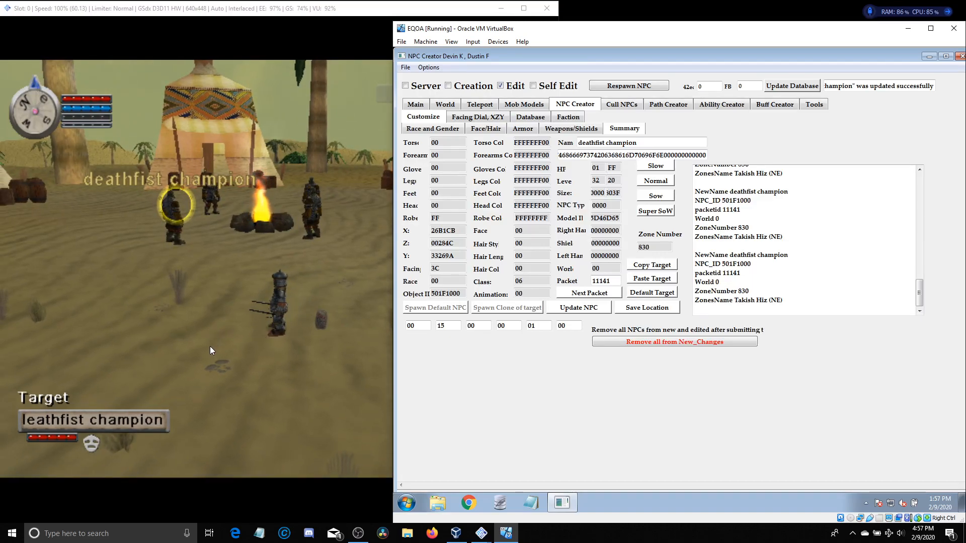
Step: Spawn a default NPC in creation mode at a spot away from the campfire
{"action": "left_click", "coordinate": [210, 346]}
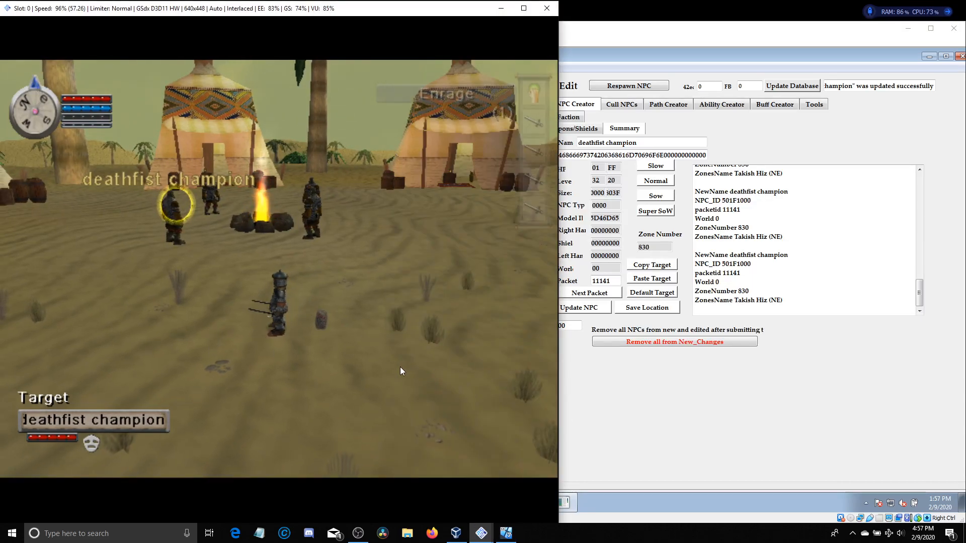
{"action": "left_click", "coordinate": [709, 404]}
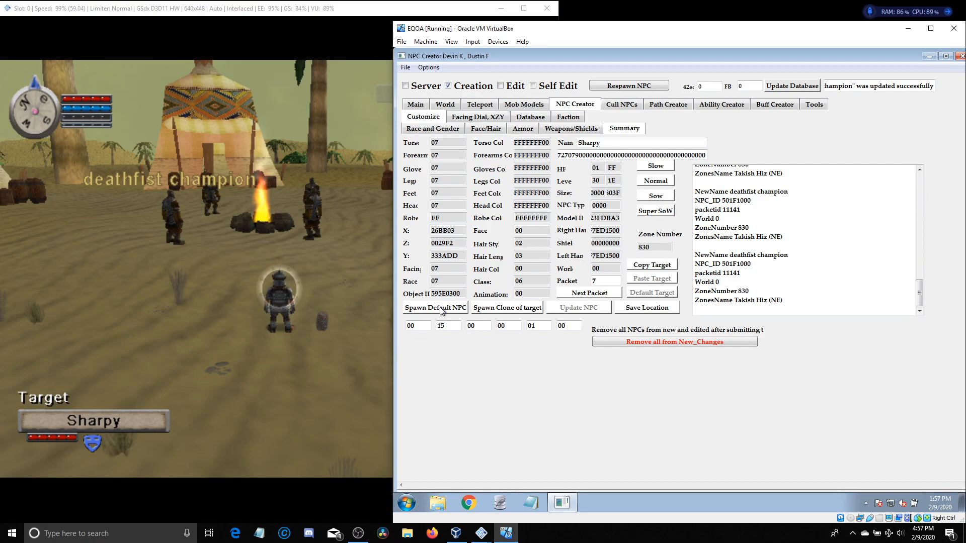
{"action": "left_click", "coordinate": [440, 309]}
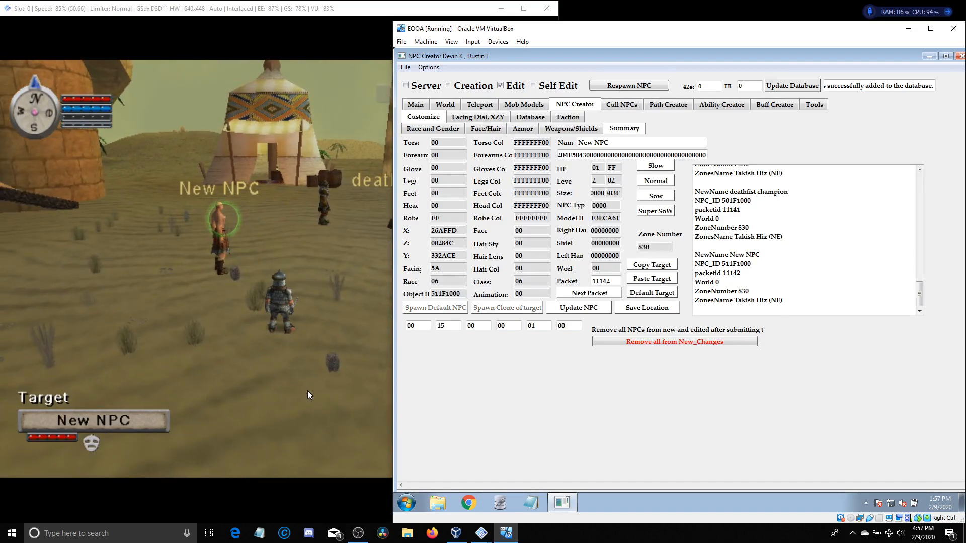
Step: Change the new NPC's mob model to the red-robed kobold, 7DAEE009, and save it to the database
{"action": "left_click", "coordinate": [523, 106]}
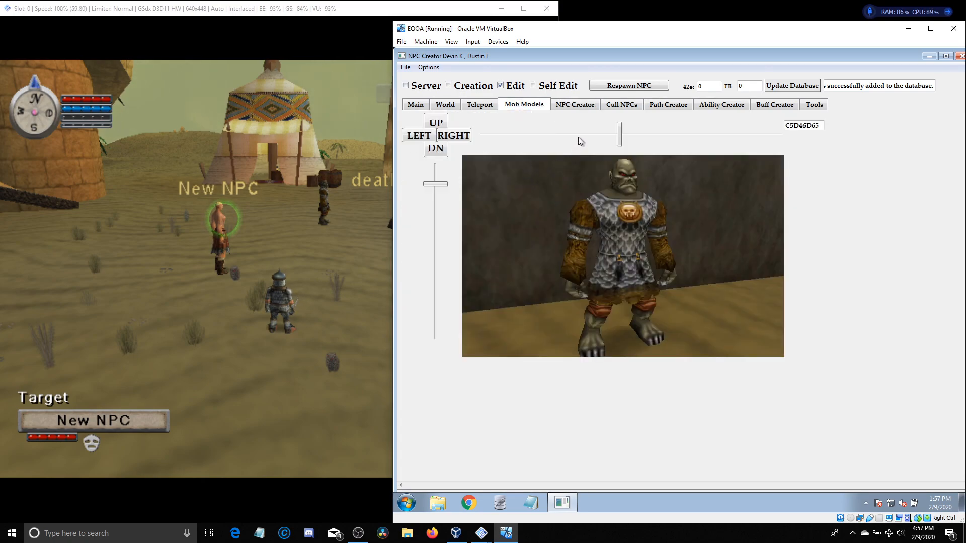
{"action": "scroll", "coordinate": [578, 137], "scroll_direction": "down", "scroll_amount": 1}
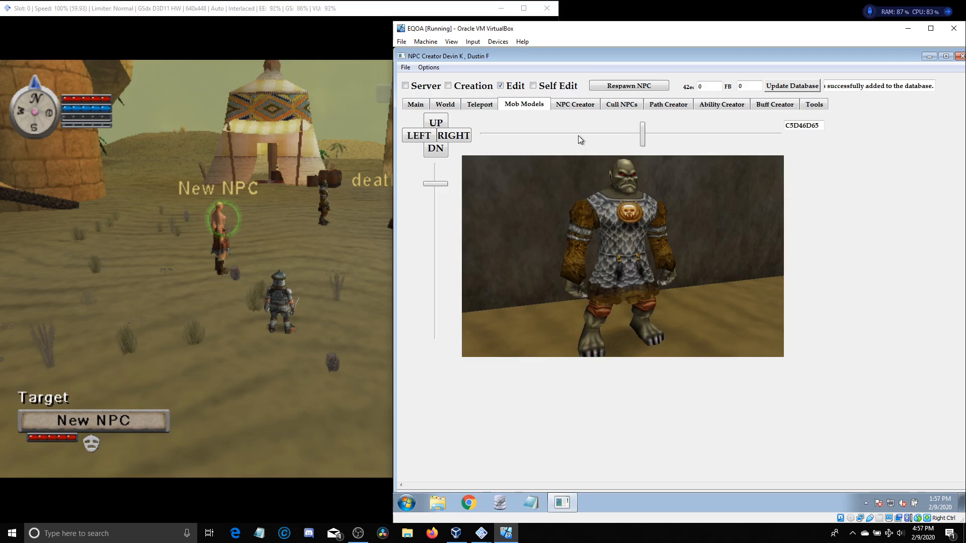
{"action": "scroll", "coordinate": [577, 135], "scroll_direction": "up", "scroll_amount": 1}
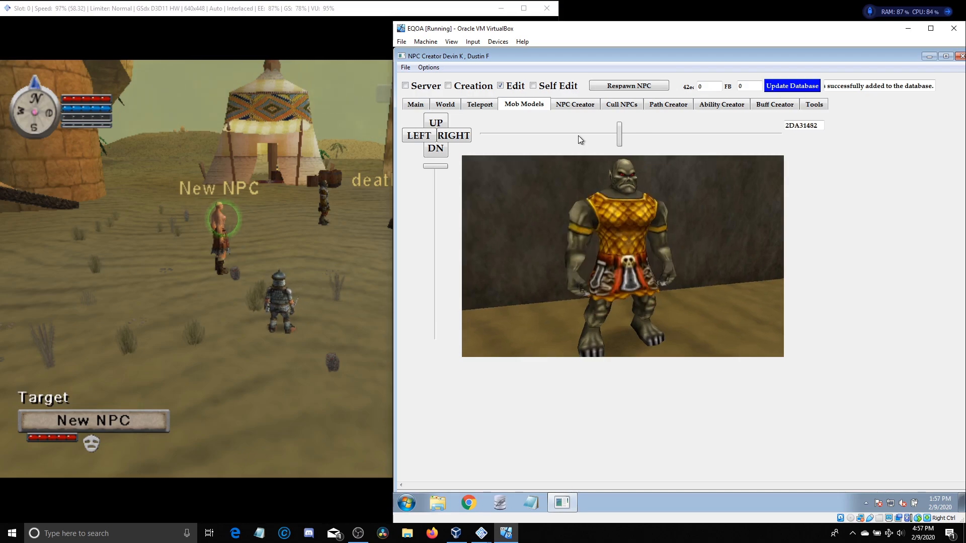
{"action": "scroll", "coordinate": [577, 136], "scroll_direction": "up", "scroll_amount": 1}
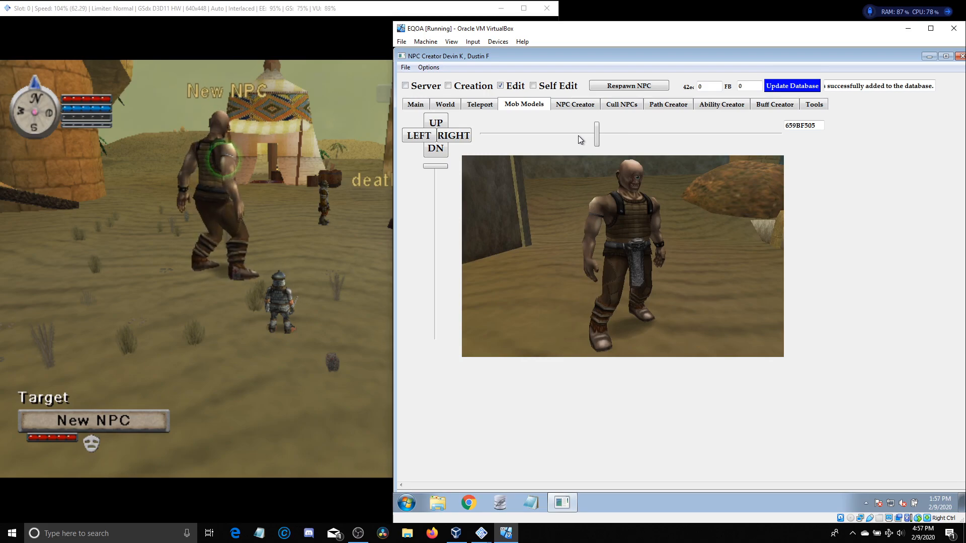
{"action": "scroll", "coordinate": [577, 134], "scroll_direction": "up", "scroll_amount": 1}
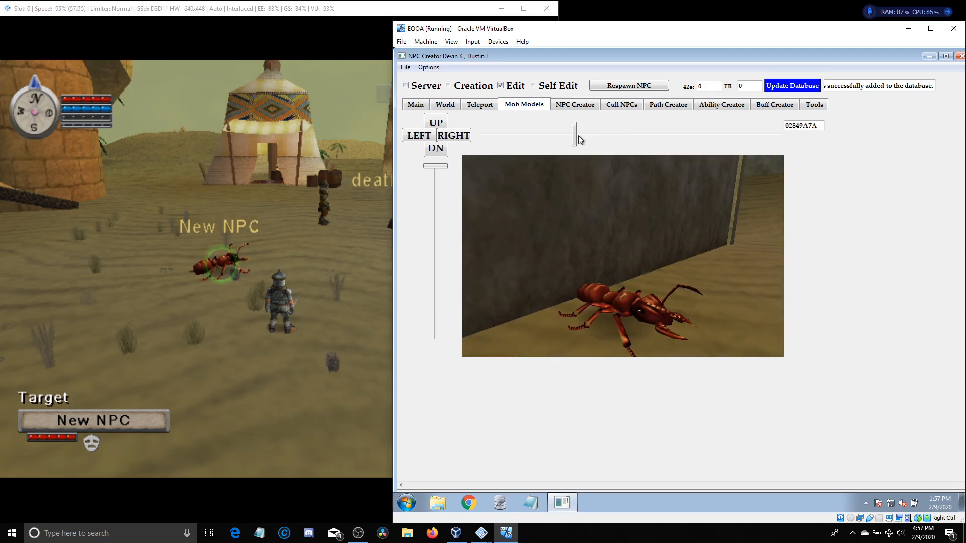
{"action": "scroll", "coordinate": [578, 135], "scroll_direction": "up", "scroll_amount": 1}
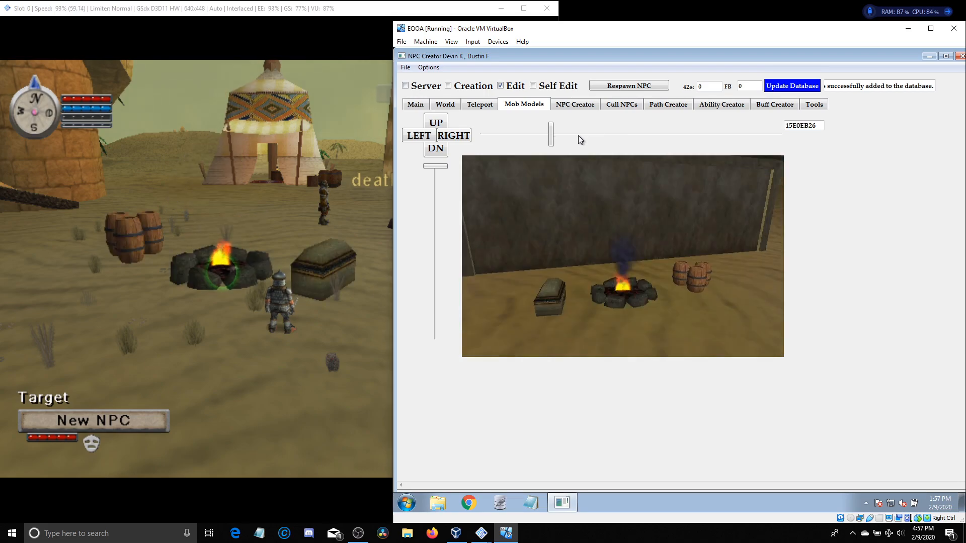
{"action": "scroll", "coordinate": [578, 135], "scroll_direction": "up", "scroll_amount": 1}
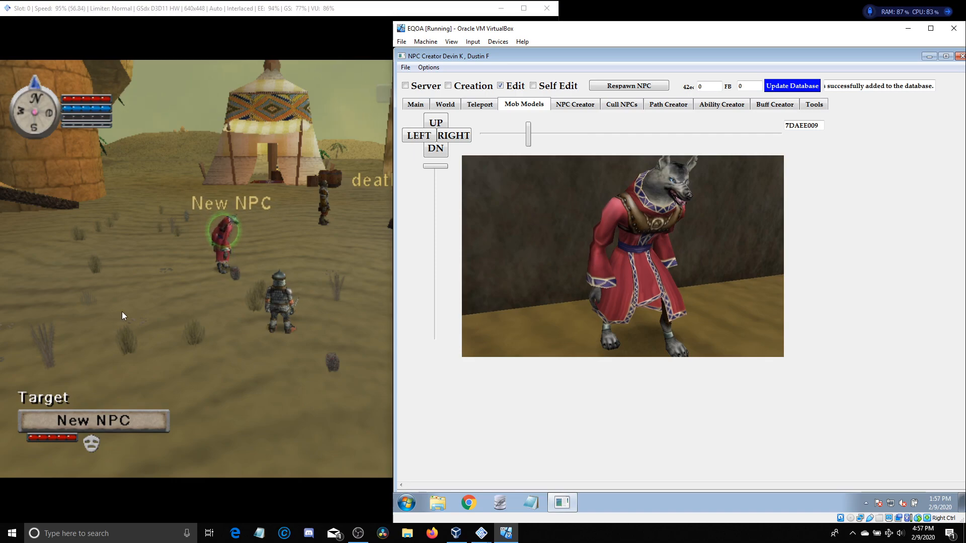
{"action": "left_click", "coordinate": [798, 90]}
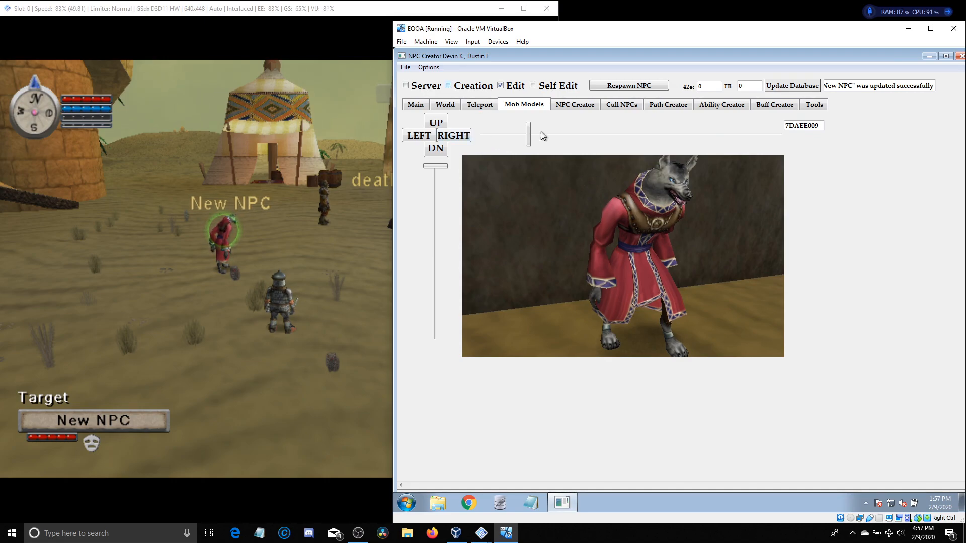
Step: Rename the new NPC as "kobold" and apply the name to it
{"action": "left_click", "coordinate": [567, 104]}
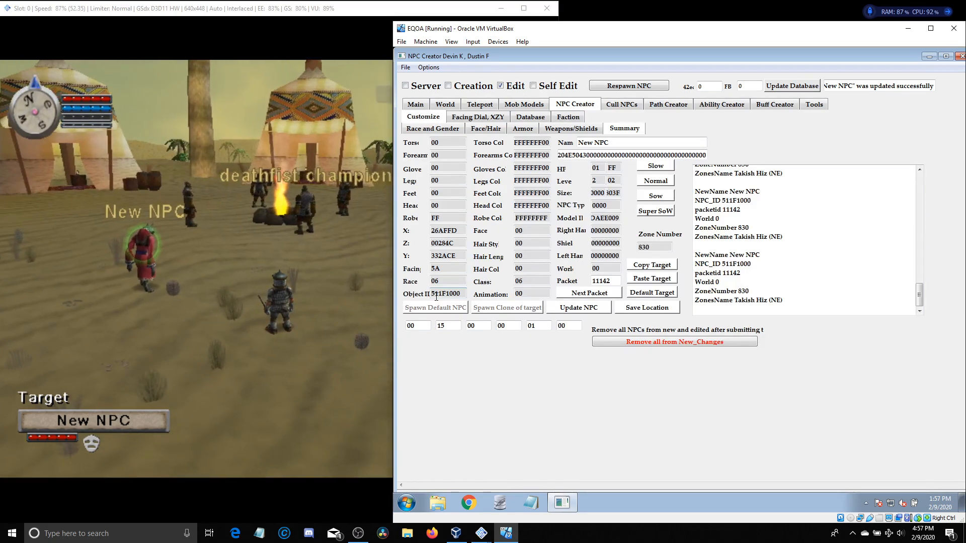
{"action": "left_click", "coordinate": [427, 129]}
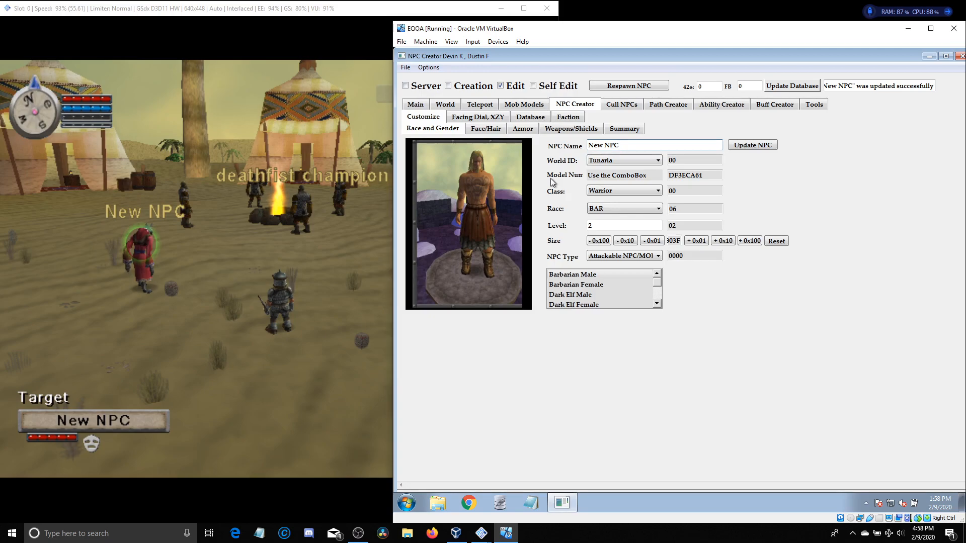
{"action": "key", "text": "BackSpace"}
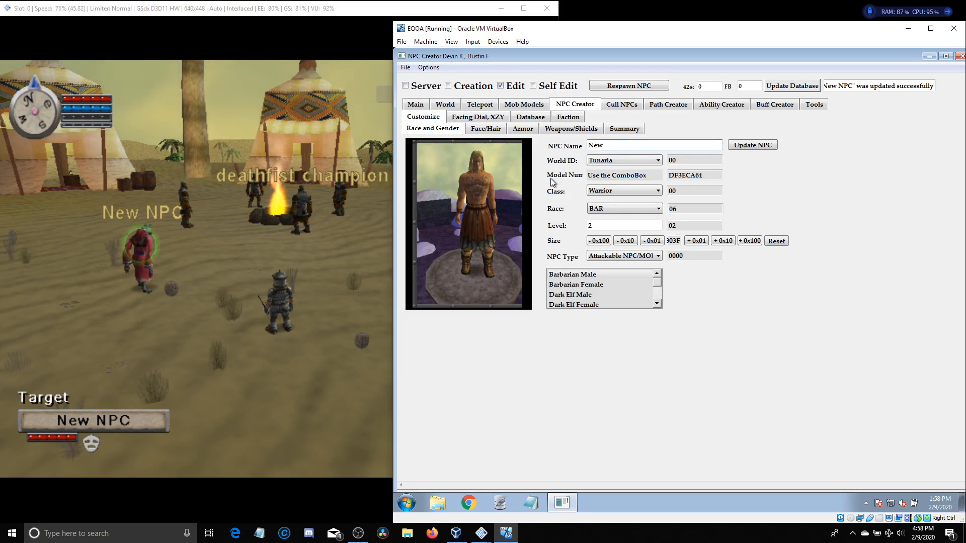
{"action": "key", "text": "BackSpace"}
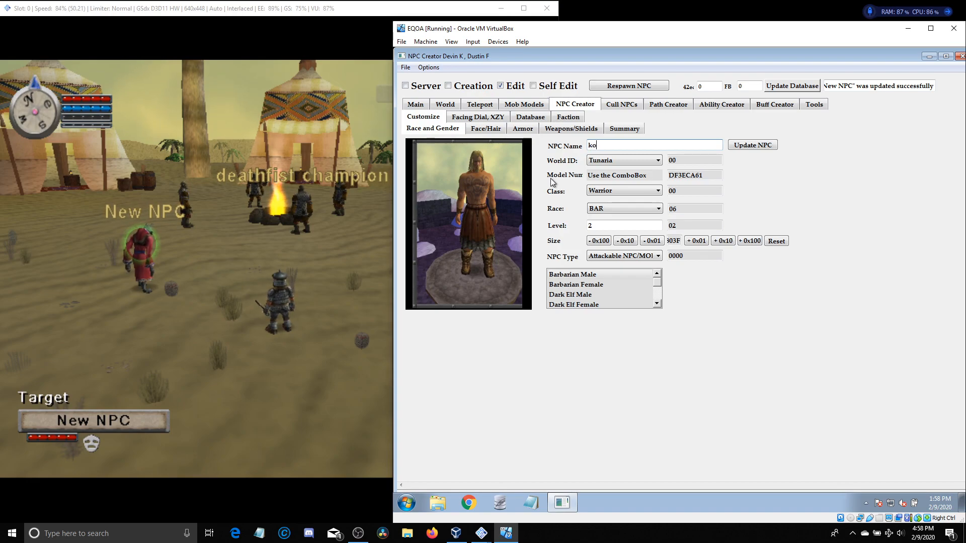
{"action": "type", "text": "kobold"}
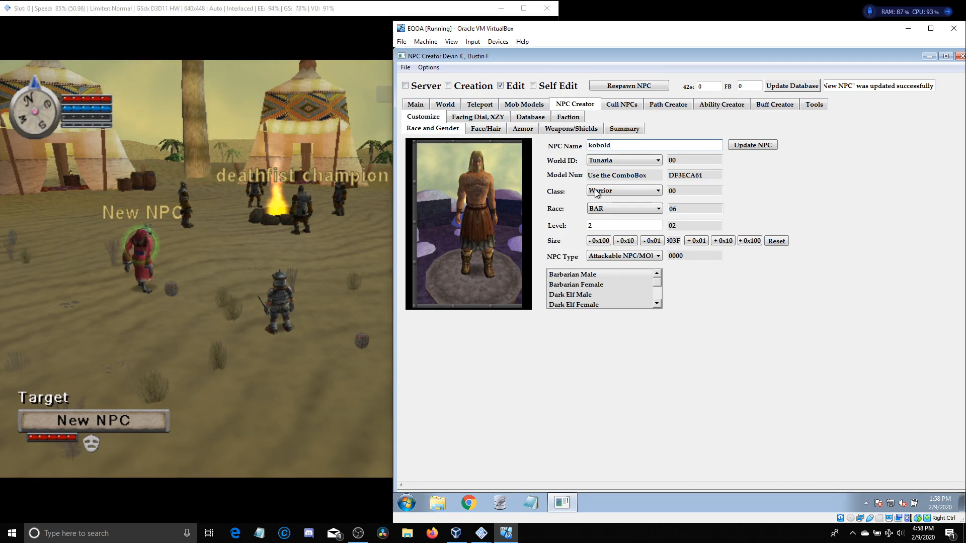
{"action": "left_click", "coordinate": [745, 147]}
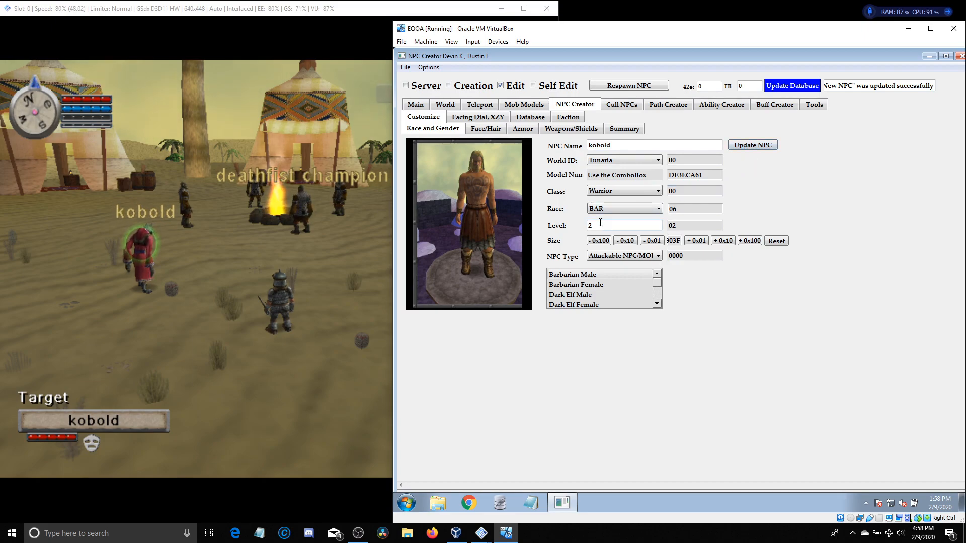
Step: Set the kobold's level to 35, apply it to the NPC and update the database
{"action": "left_click_drag", "start_coordinate": [597, 223], "coordinate": [584, 222]}
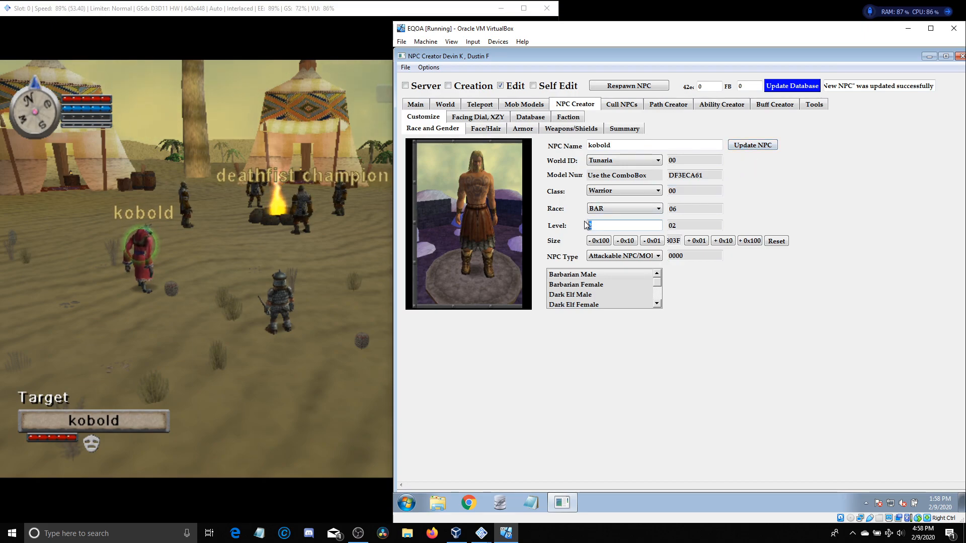
{"action": "type", "text": "35"}
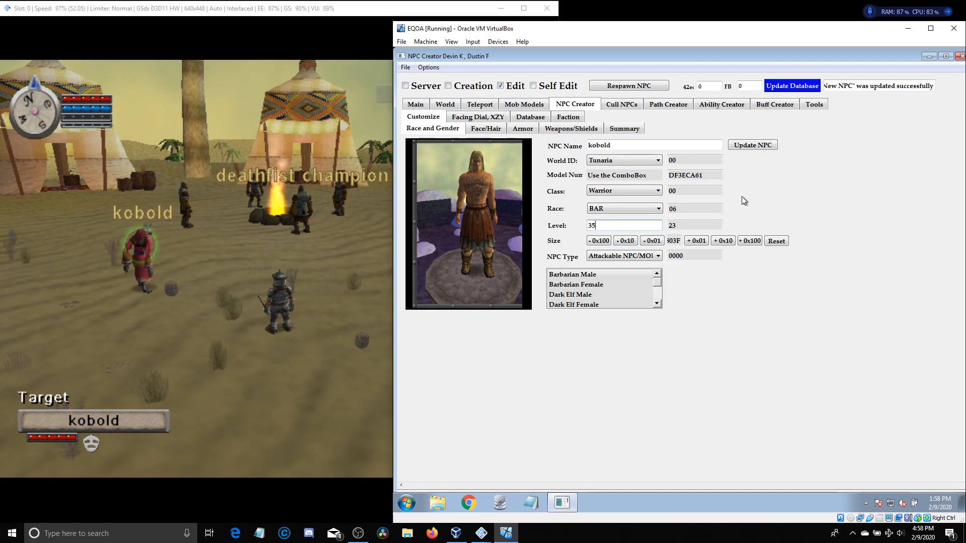
{"action": "left_click", "coordinate": [743, 146]}
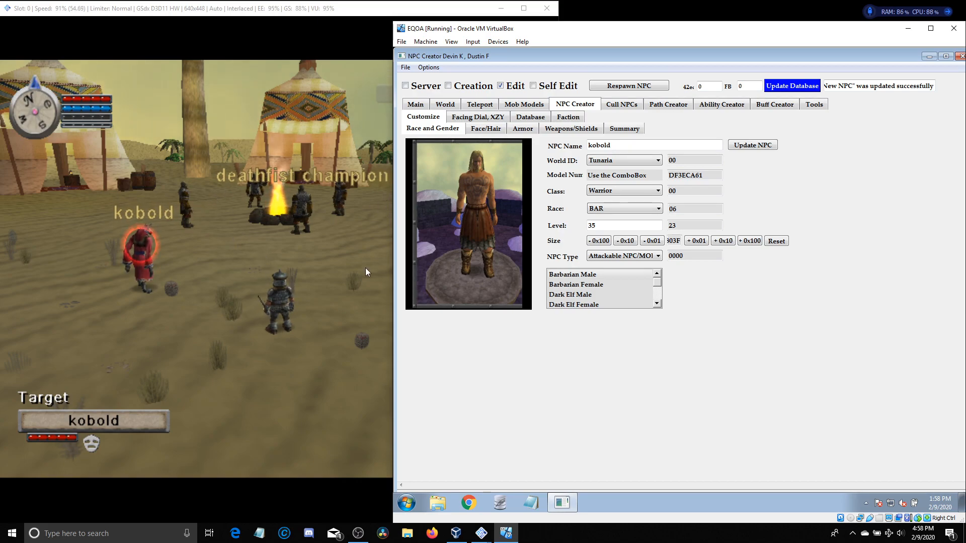
{"action": "left_click", "coordinate": [777, 87]}
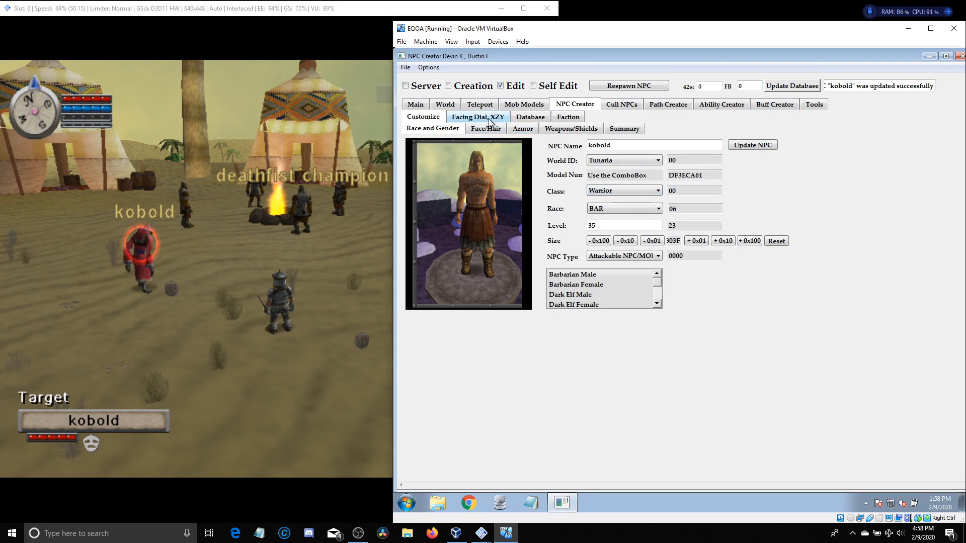
Step: Copy the kobold, paste its attributes onto the deathfist champion facing 80 by the campfire, and update the database
{"action": "left_click", "coordinate": [448, 86]}
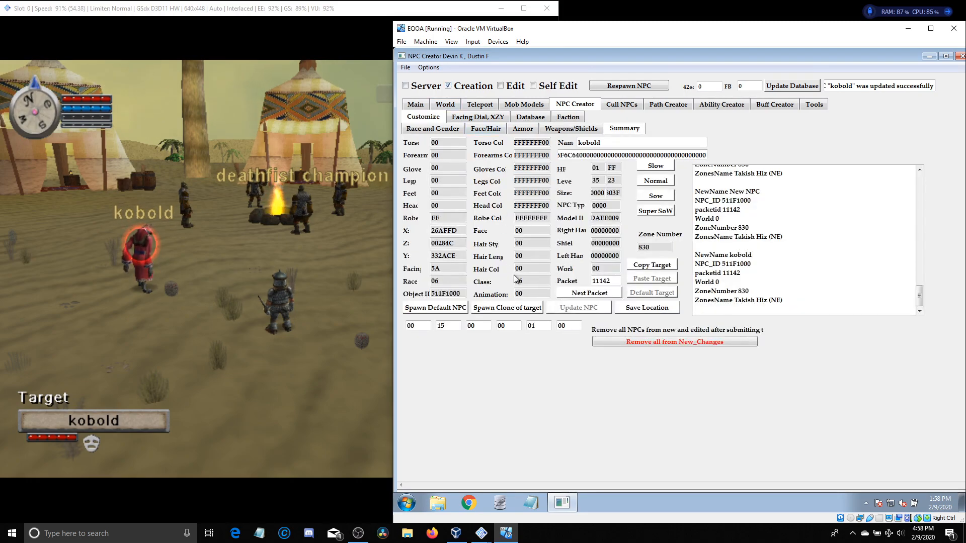
{"action": "left_click", "coordinate": [500, 86]}
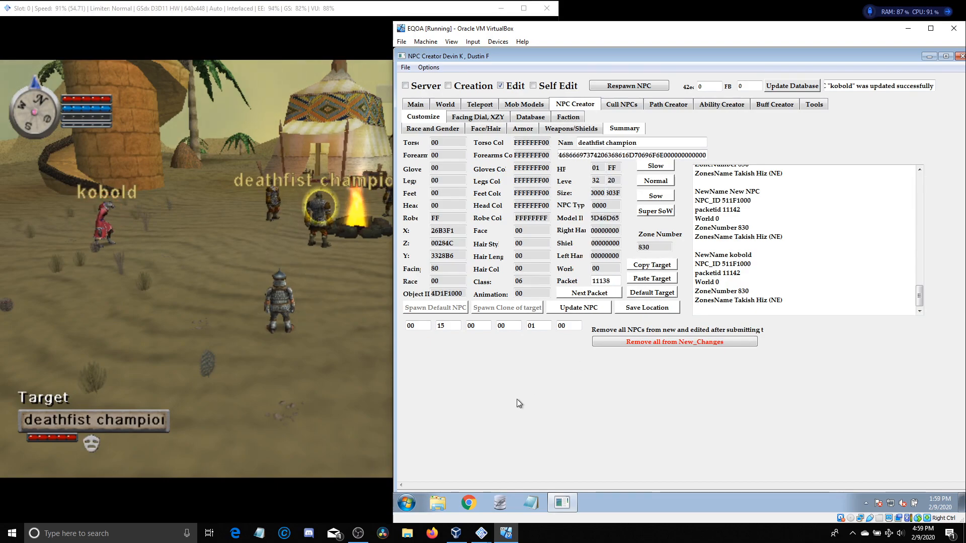
{"action": "left_click", "coordinate": [652, 279]}
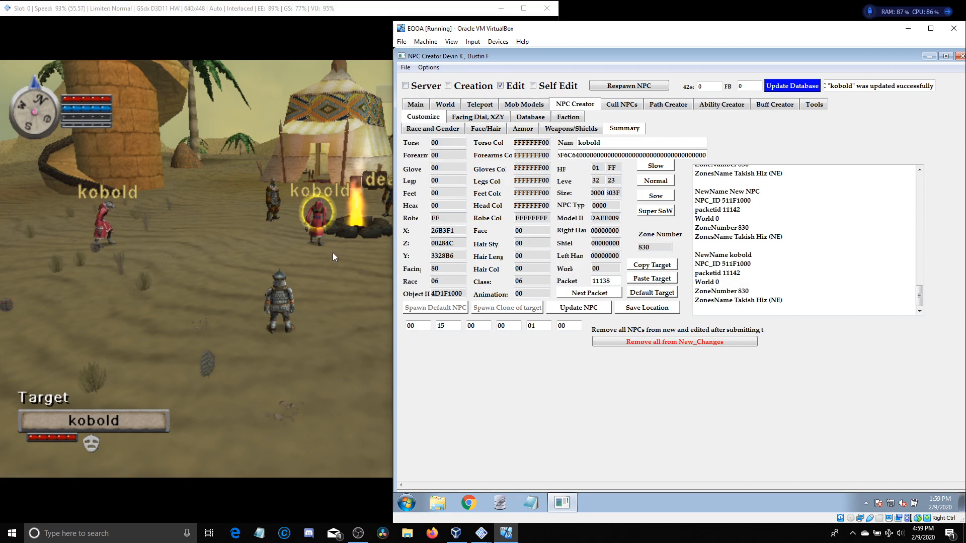
{"action": "left_click", "coordinate": [785, 91]}
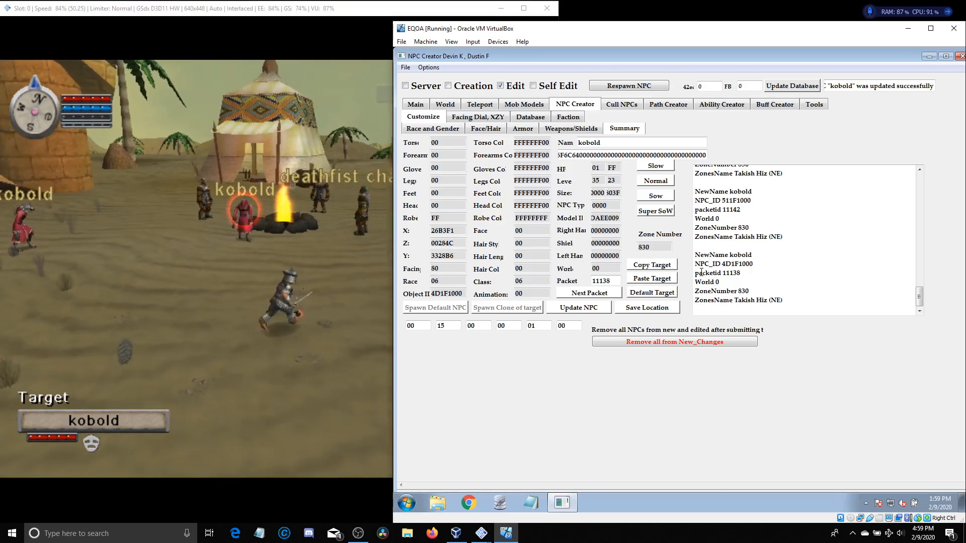
Step: Show the world's zone map with the character's current position
{"action": "left_click", "coordinate": [358, 324]}
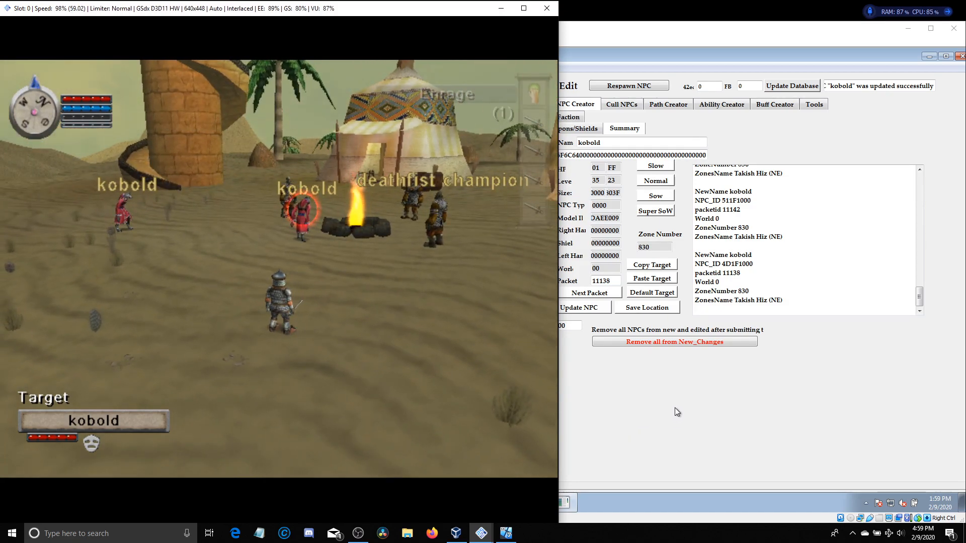
{"action": "left_click", "coordinate": [707, 410]}
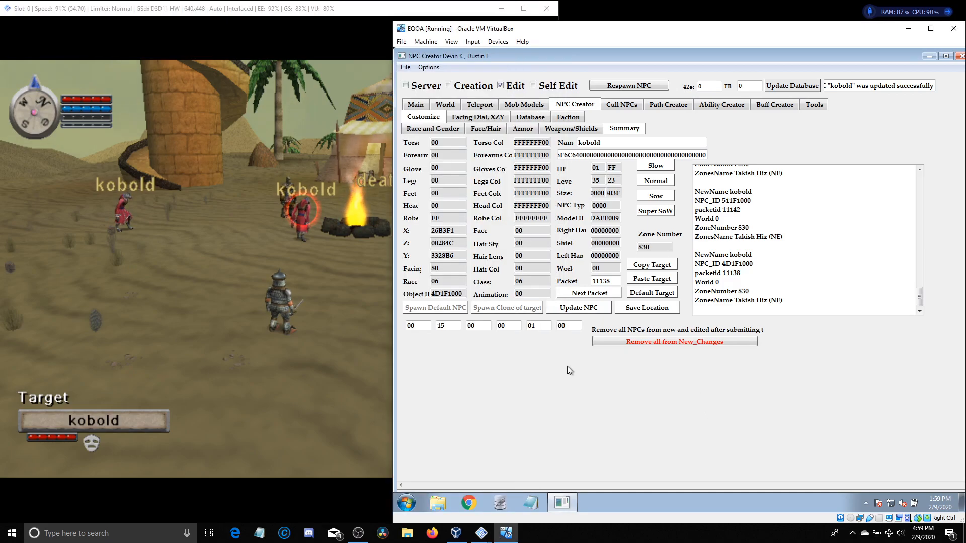
{"action": "left_click", "coordinate": [445, 104]}
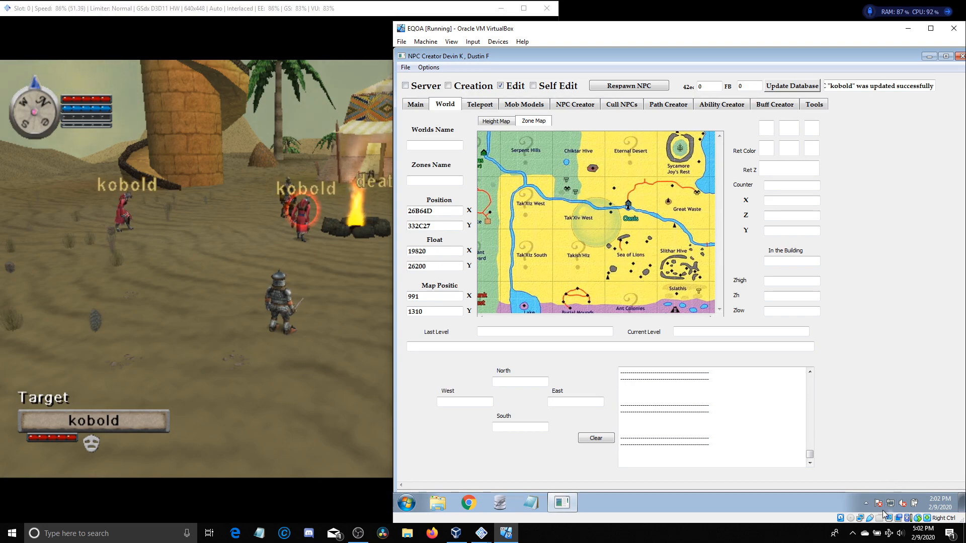
{"action": "left_click", "coordinate": [853, 534]}
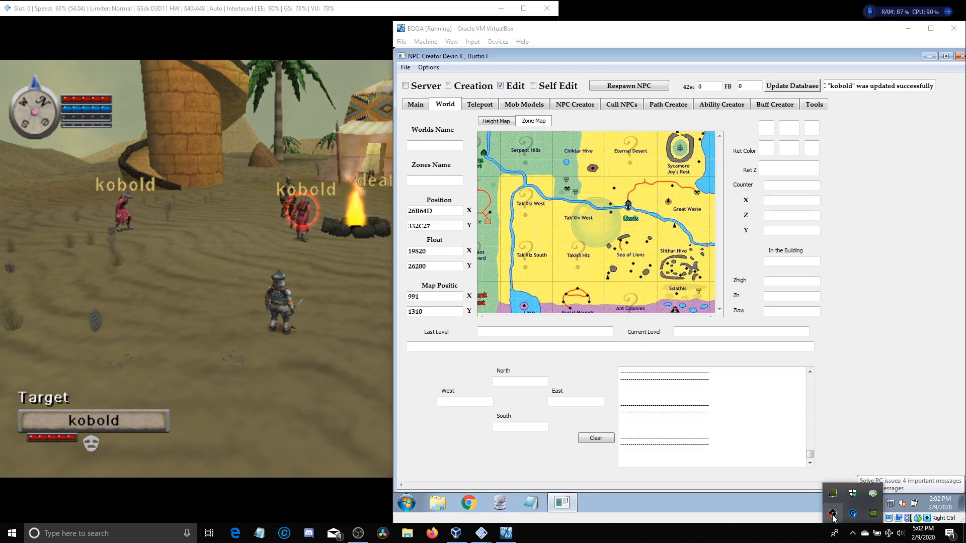
{"action": "right_click", "coordinate": [833, 513]}
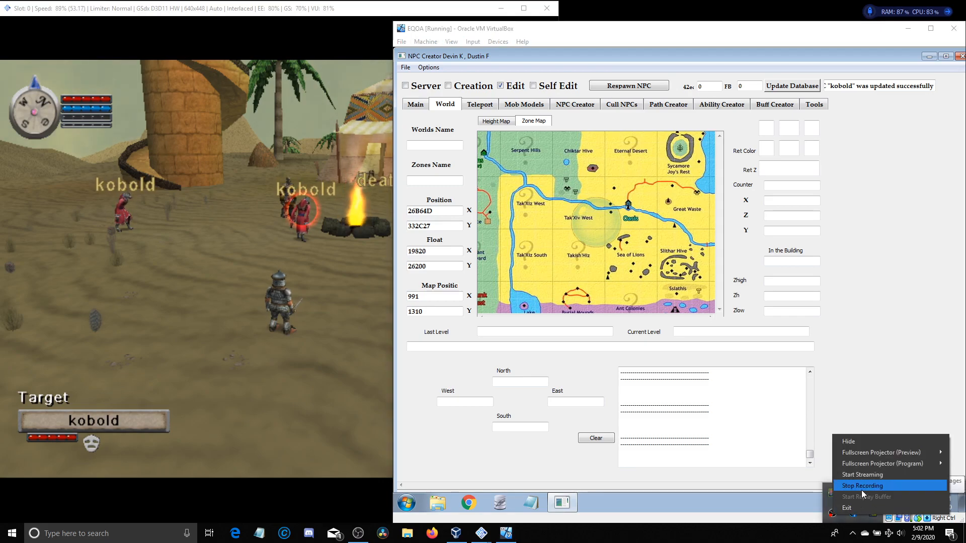